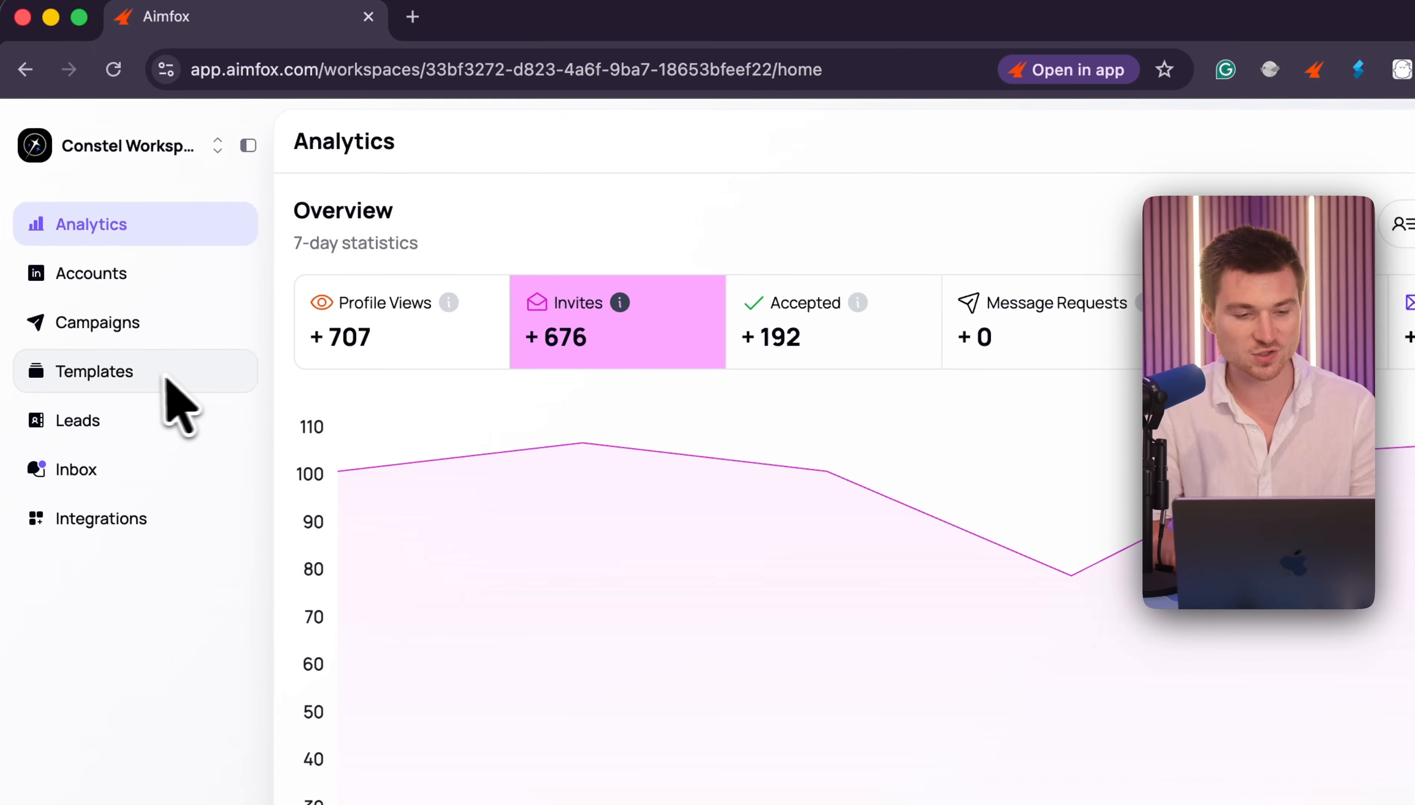
- Start creating a new campaign from the campaigns list and make it an inbound campaign
left_click(163, 328)
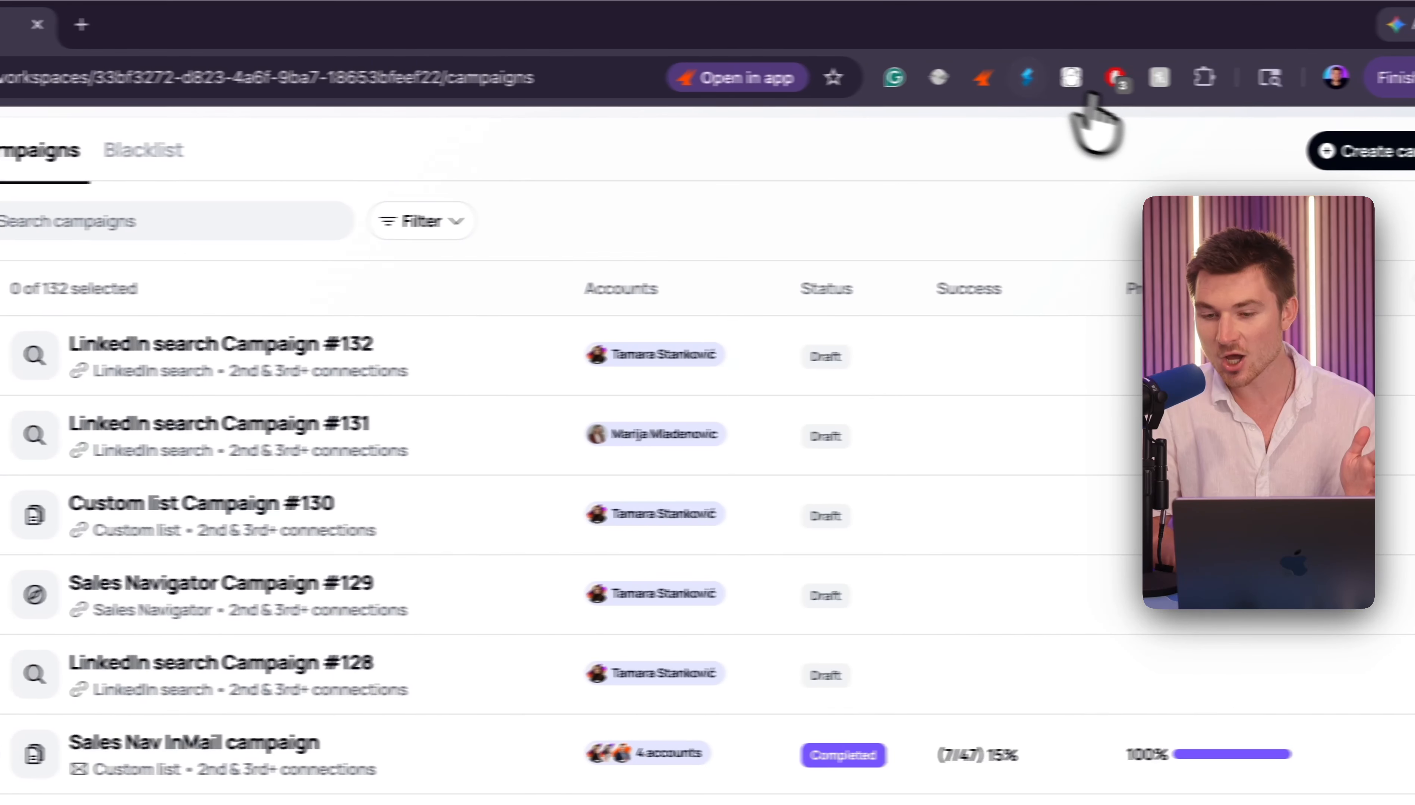
left_click(1275, 141)
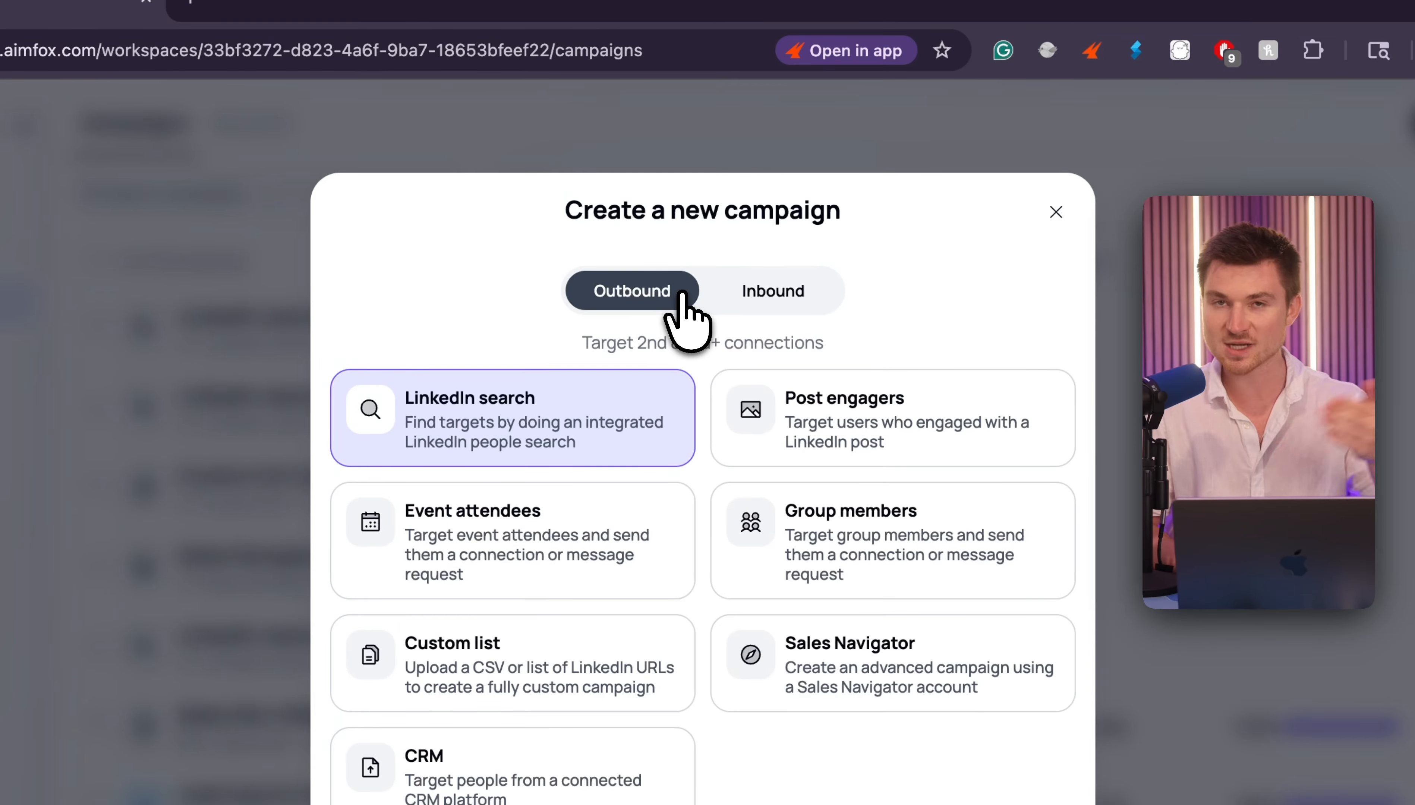
left_click(749, 291)
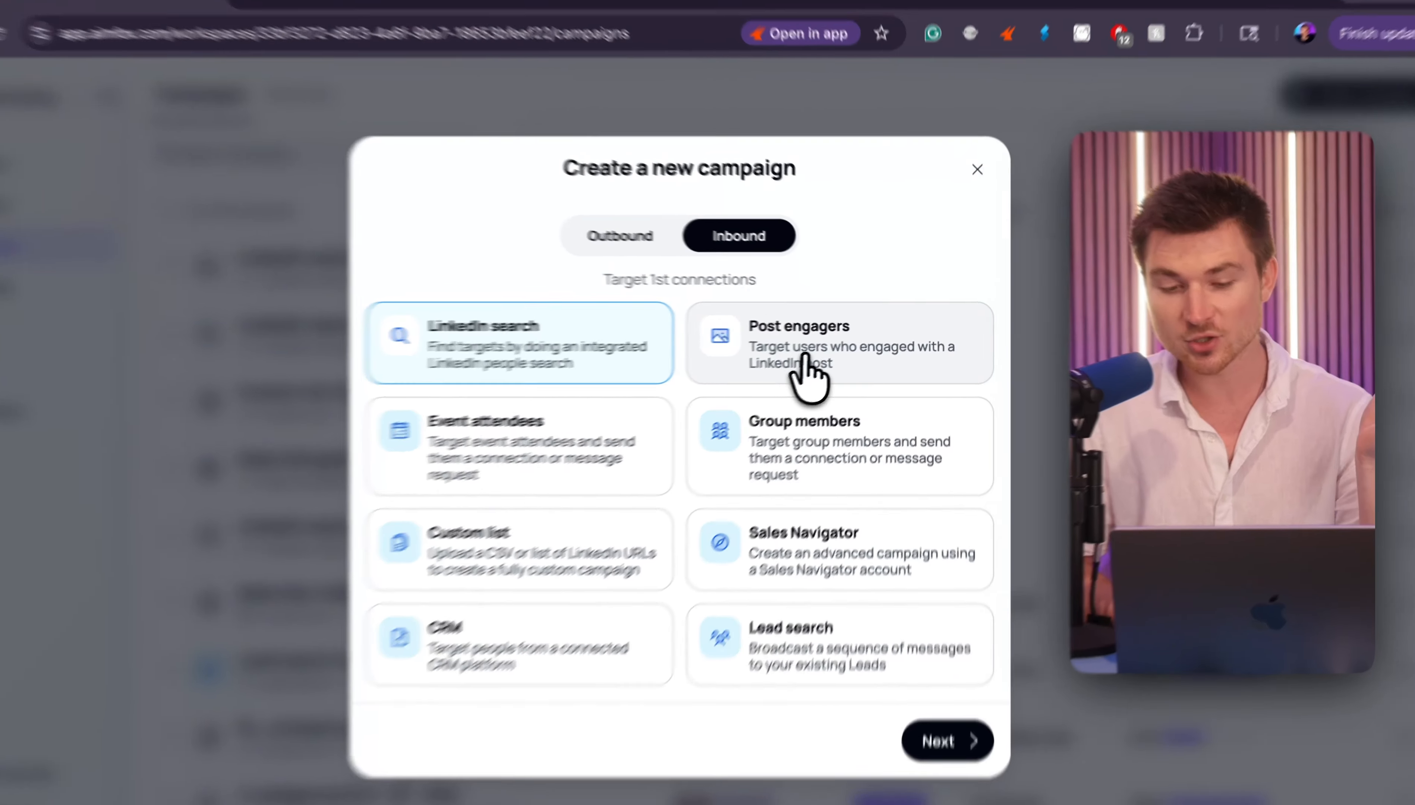
left_click(829, 360)
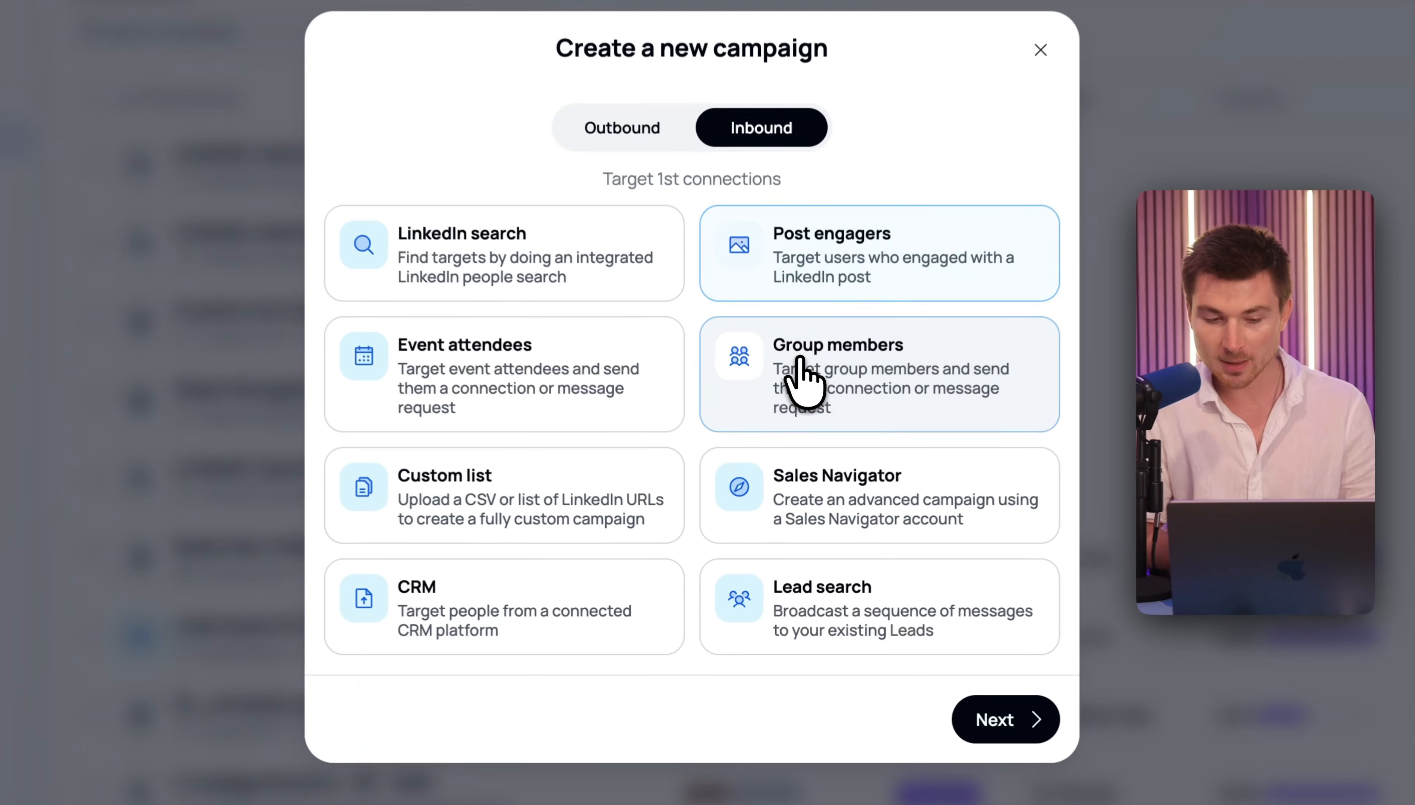
left_click(781, 433)
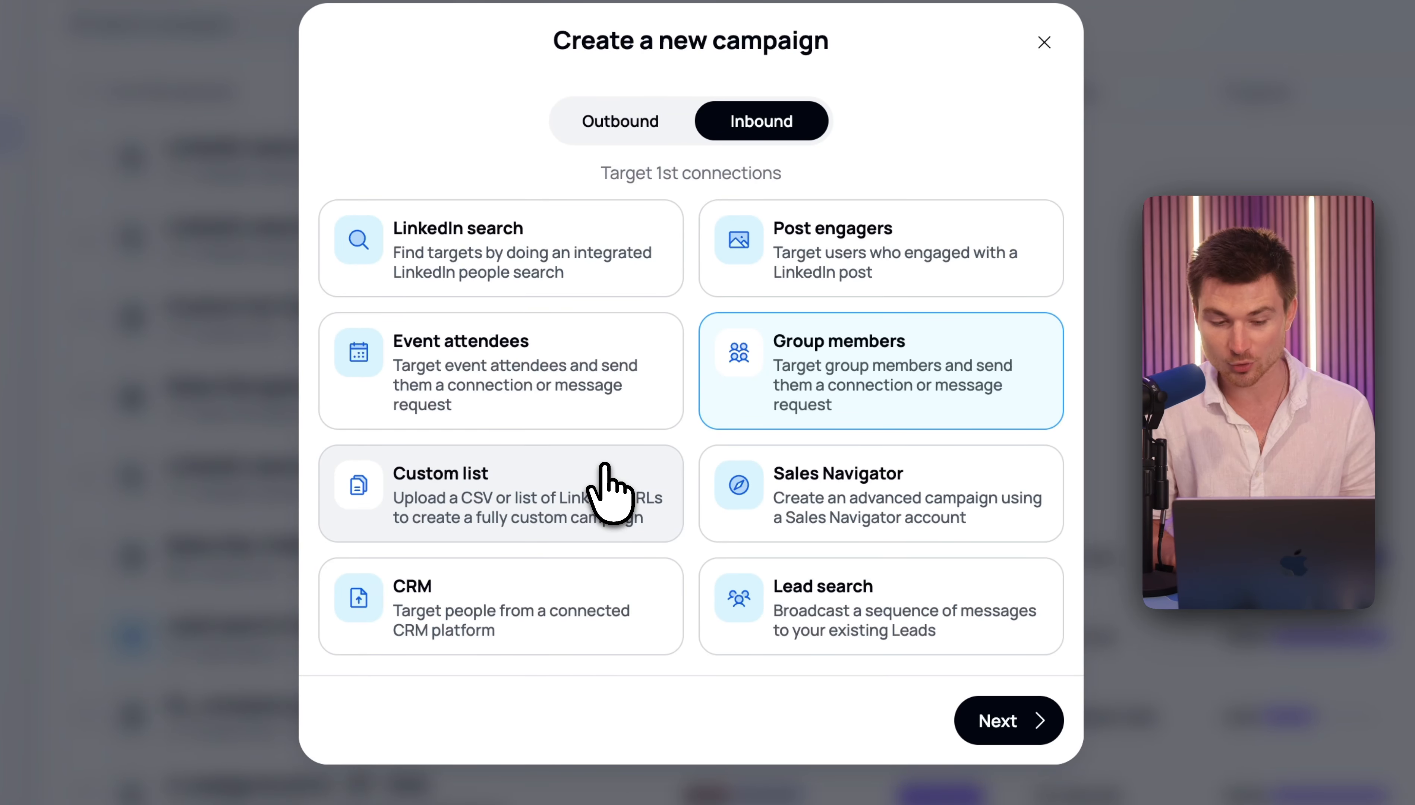
left_click(848, 499)
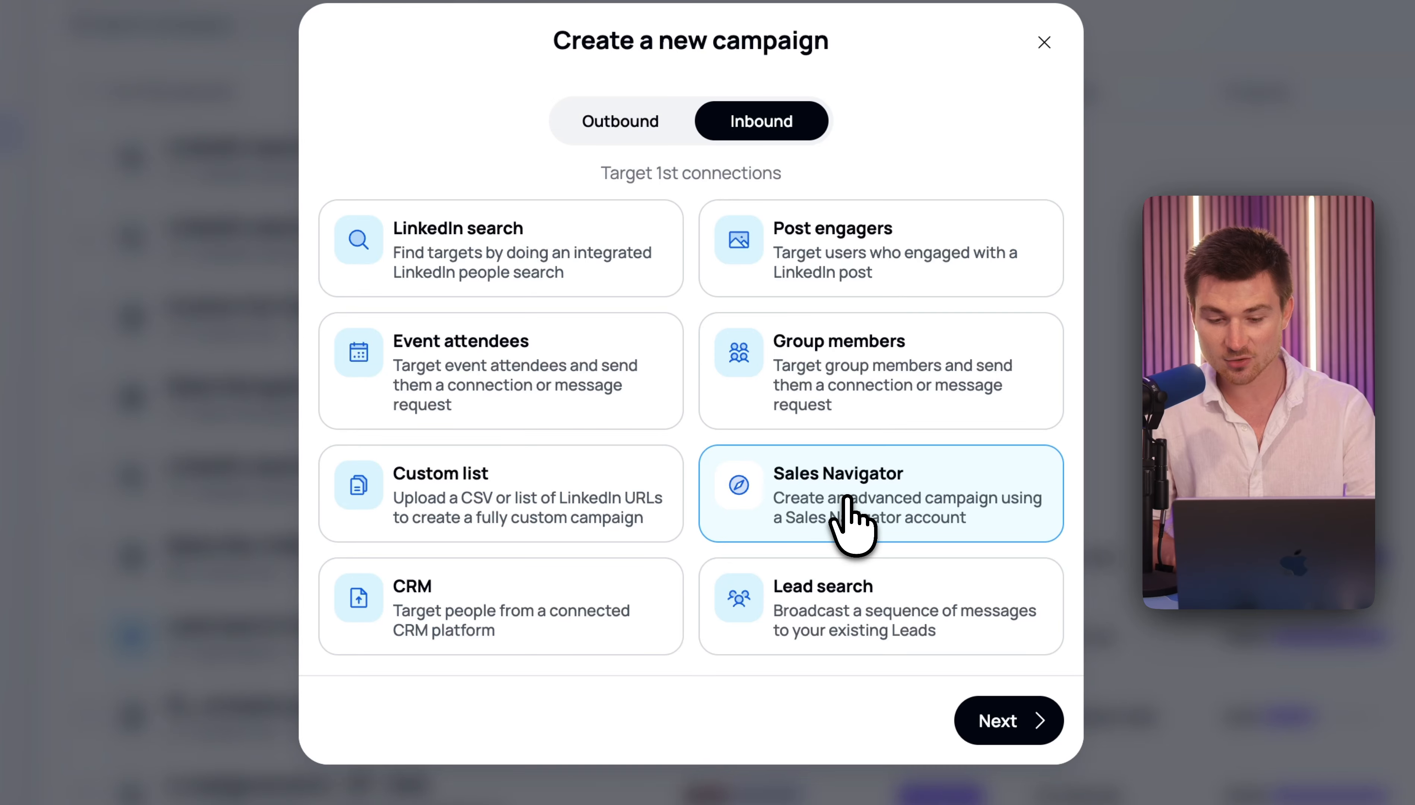
left_click(608, 609)
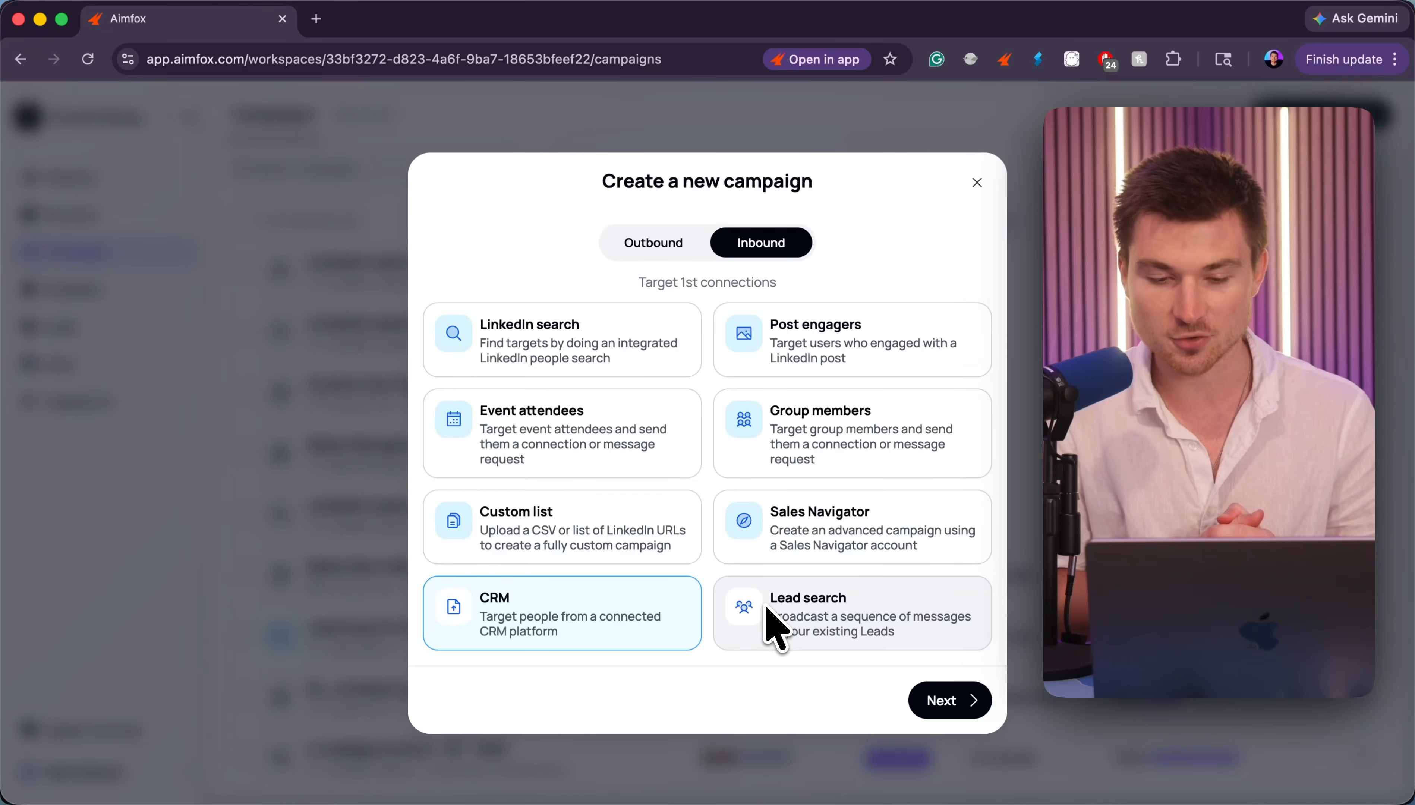
- Choose Sales Navigator as the inbound campaign type and name the campaign youTube
left_click(875, 534)
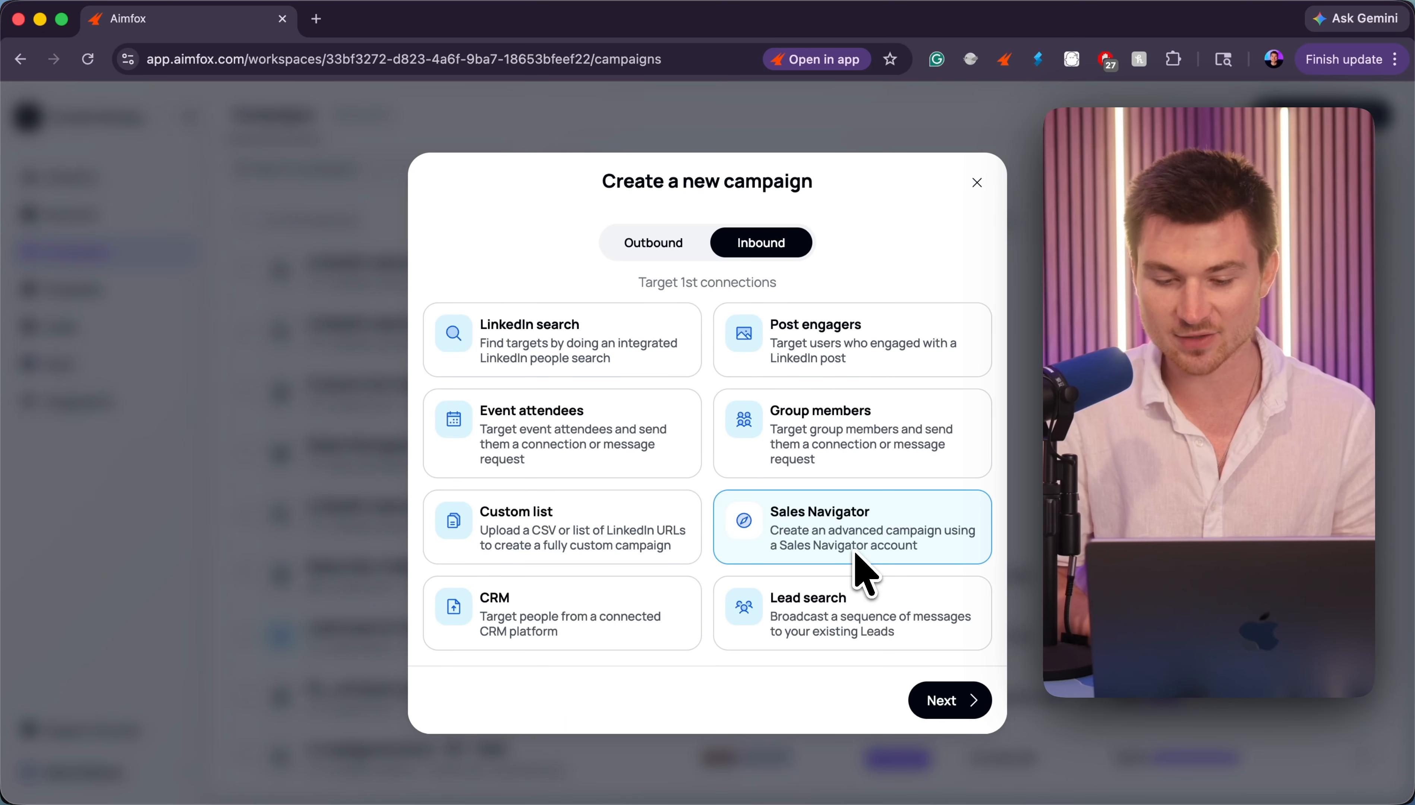
left_click(944, 699)
left_click(798, 341)
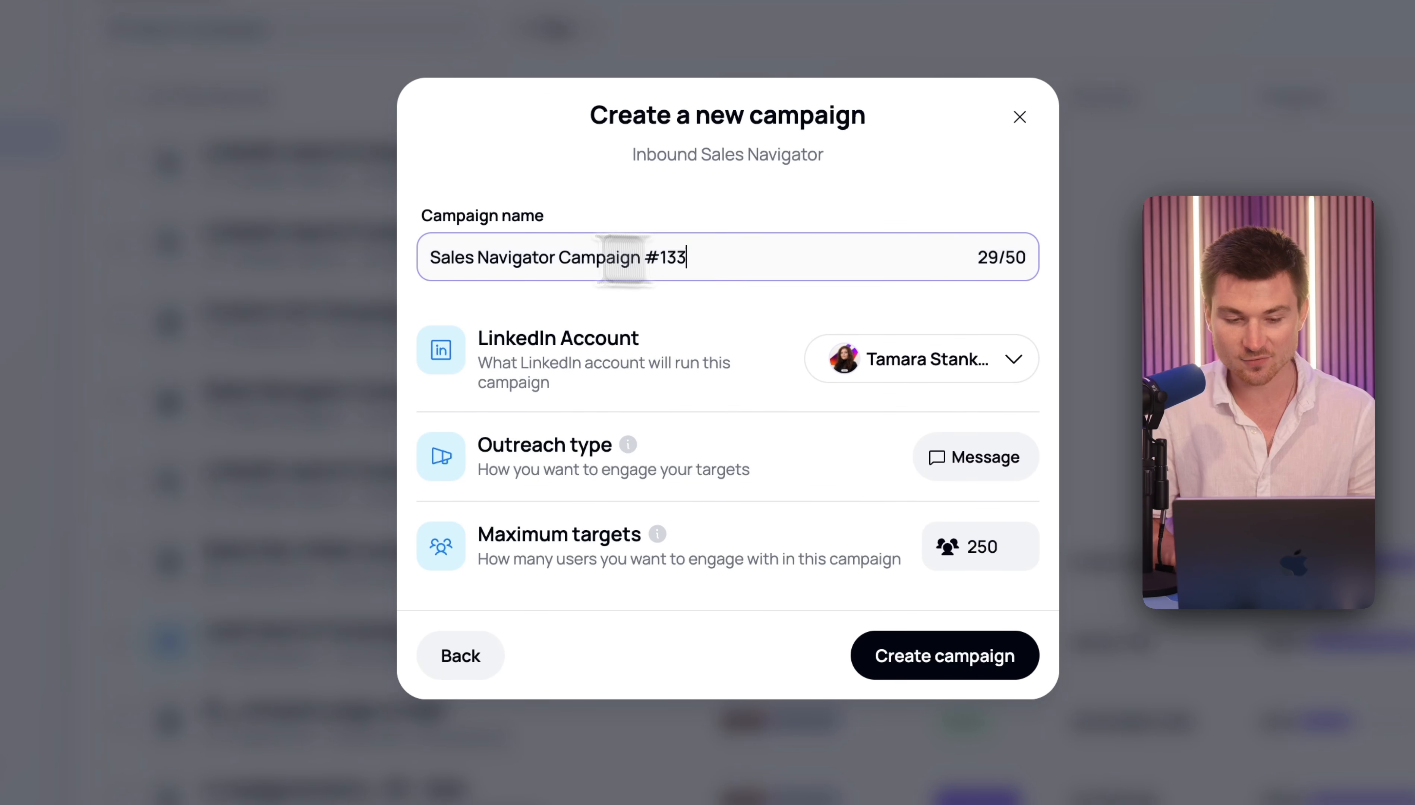
left_click_drag(625, 261, 264, 247)
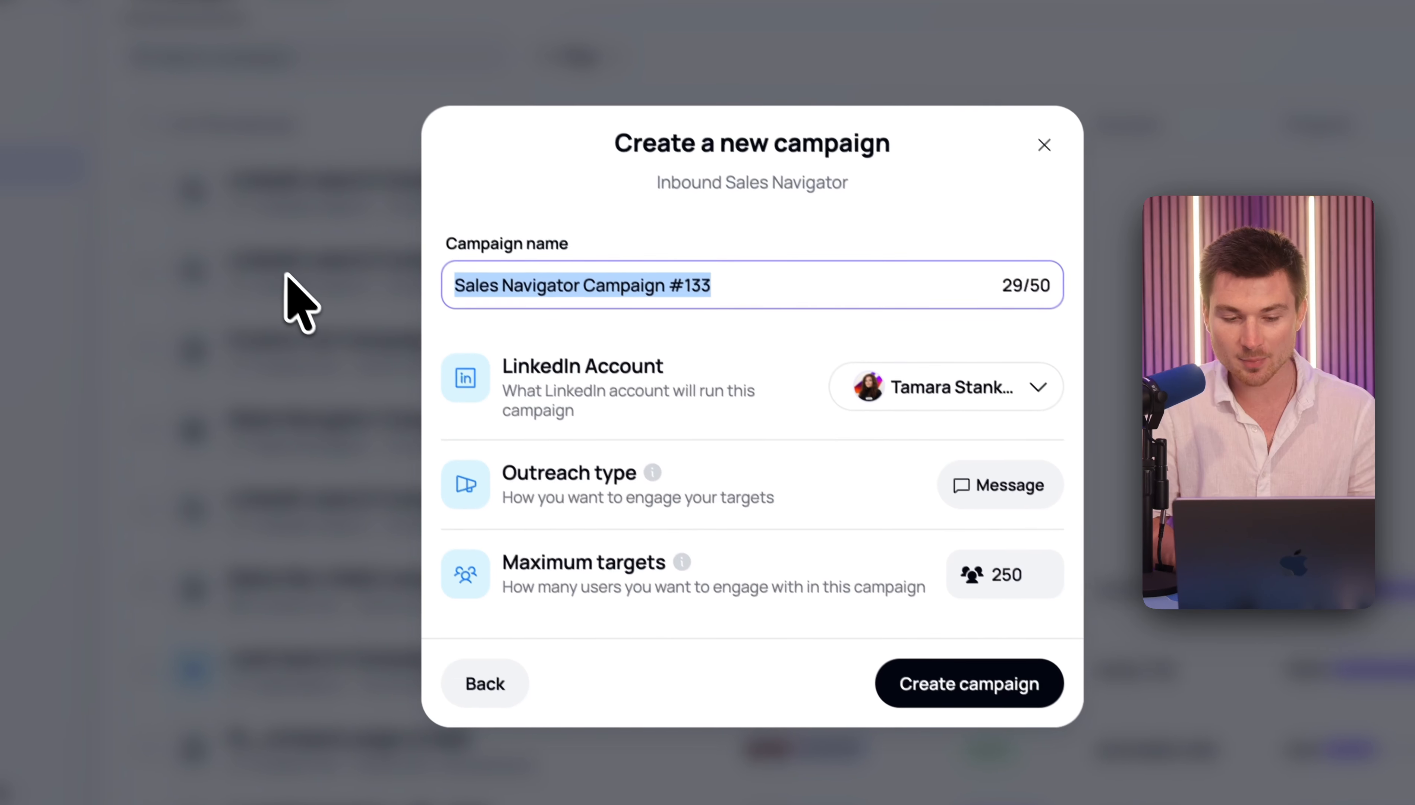
type("youTube")
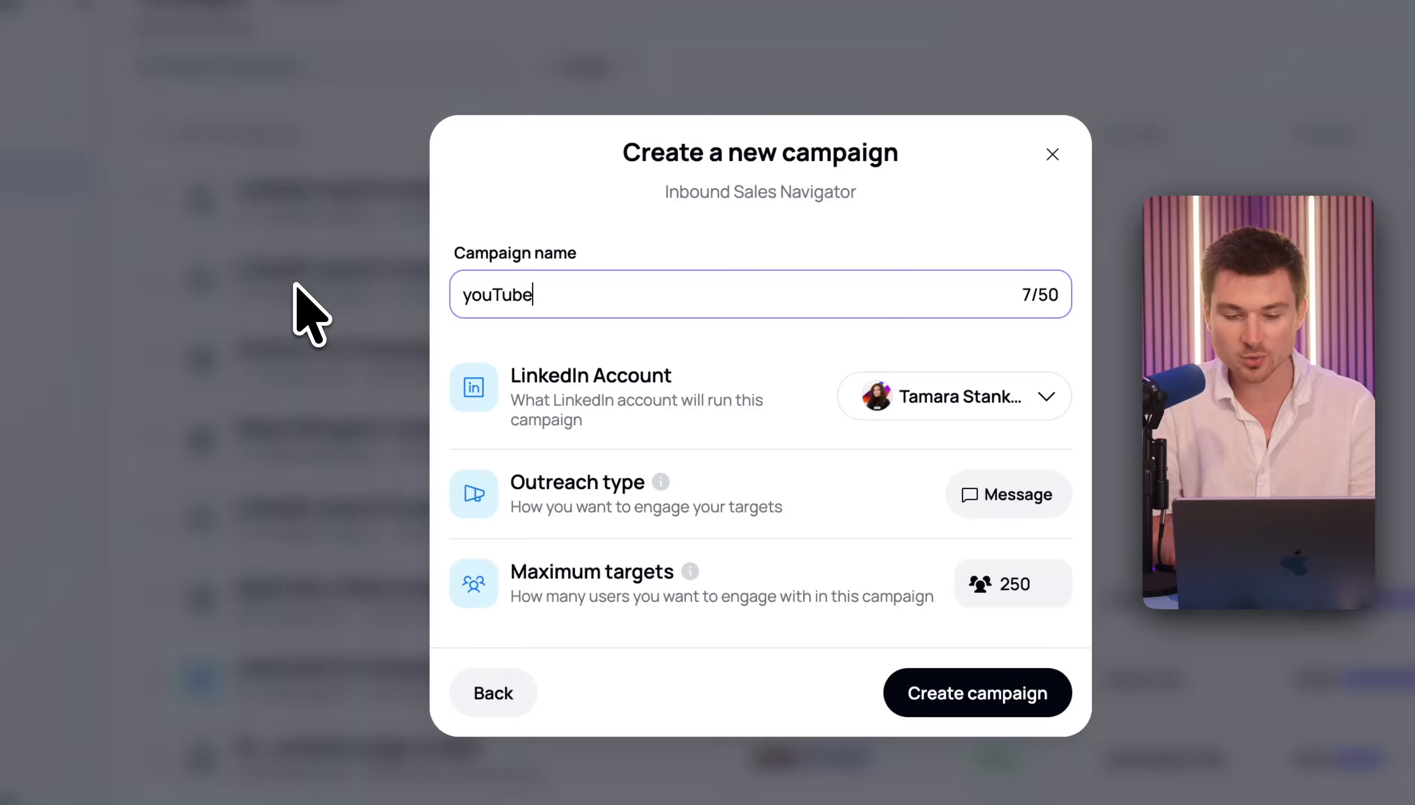
- Limit the campaign to a maximum of 50 targets and create it
left_click_drag(523, 489, 663, 488)
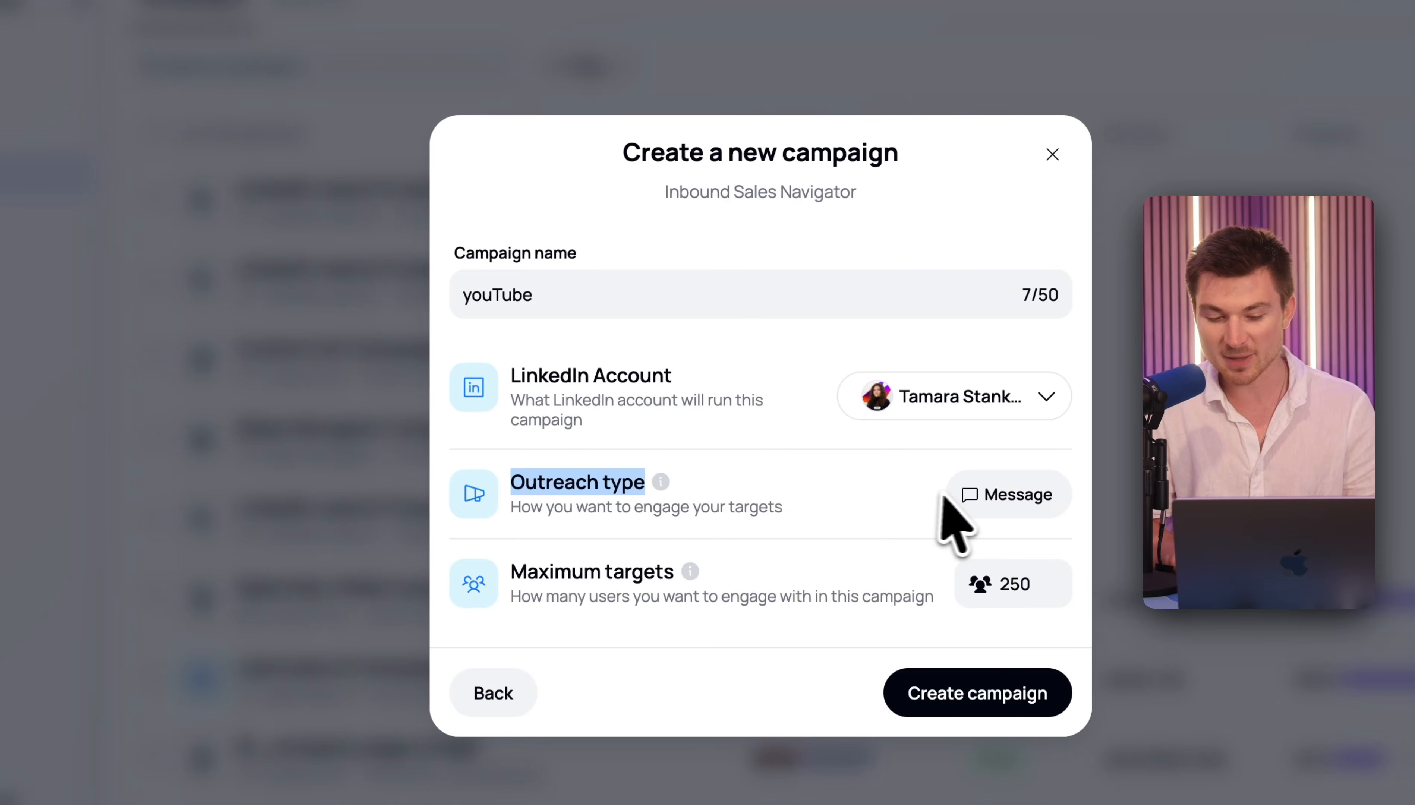
left_click(974, 582)
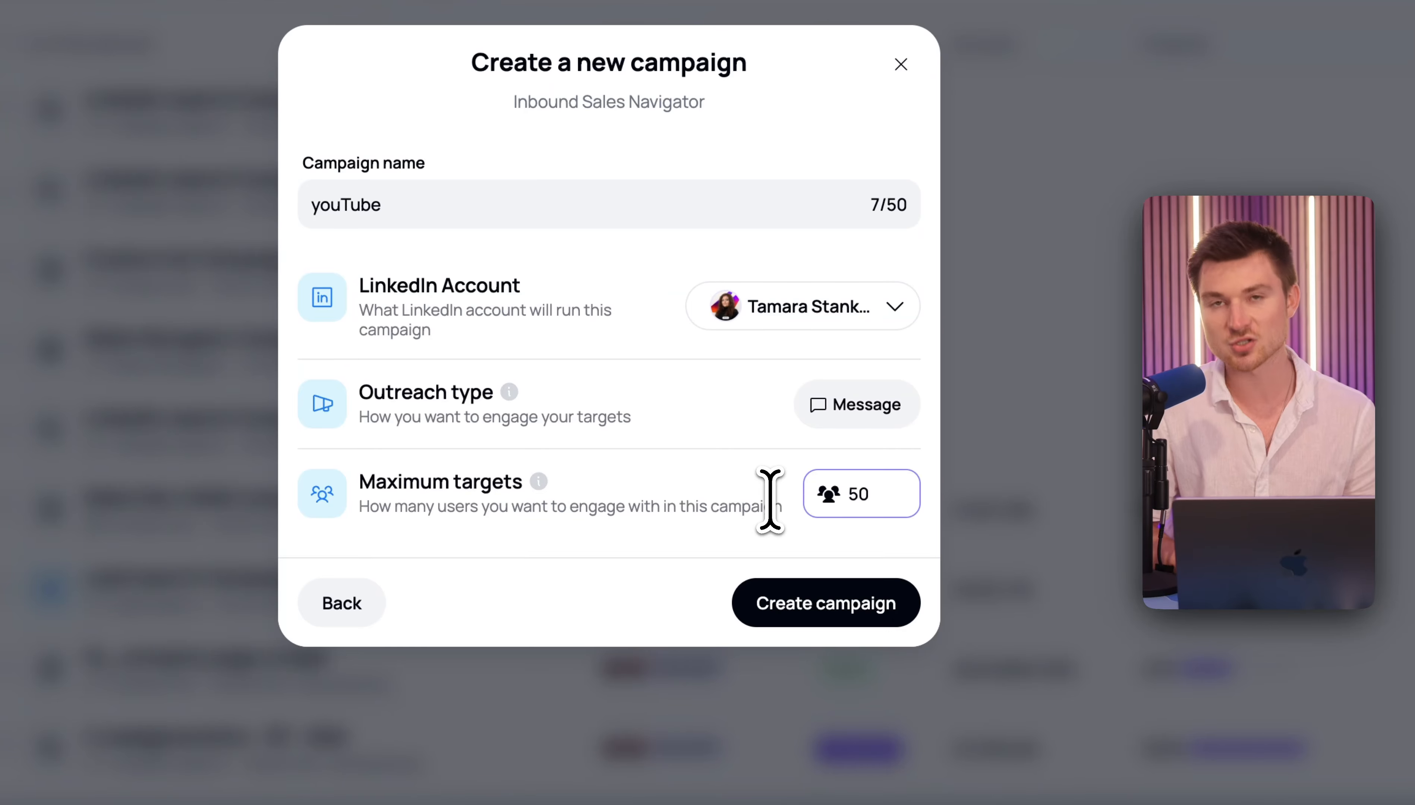
left_click(809, 601)
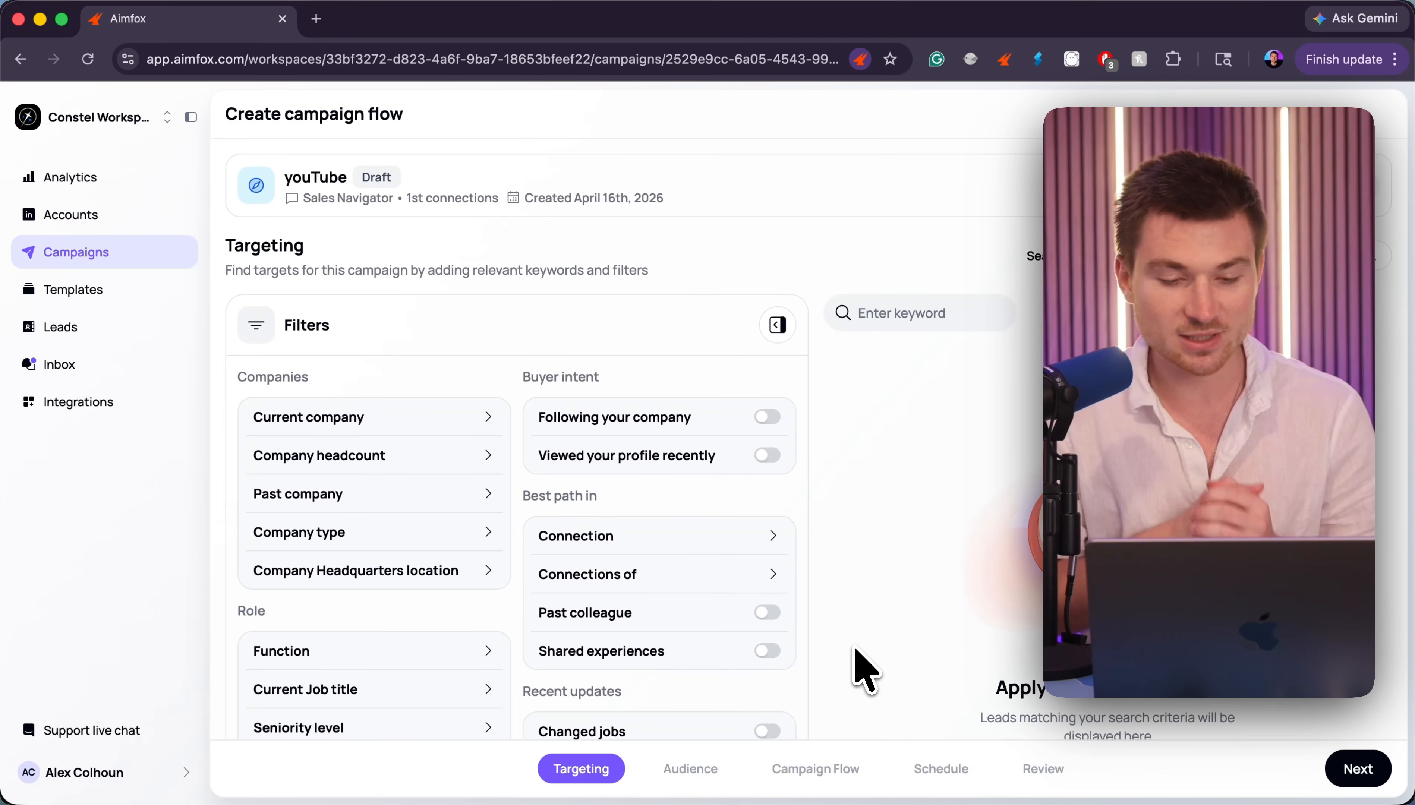
- Restrict the targeting to people with recent activity by enabling the Posted on LinkedIn filter
scroll(537, 306, "down", 5)
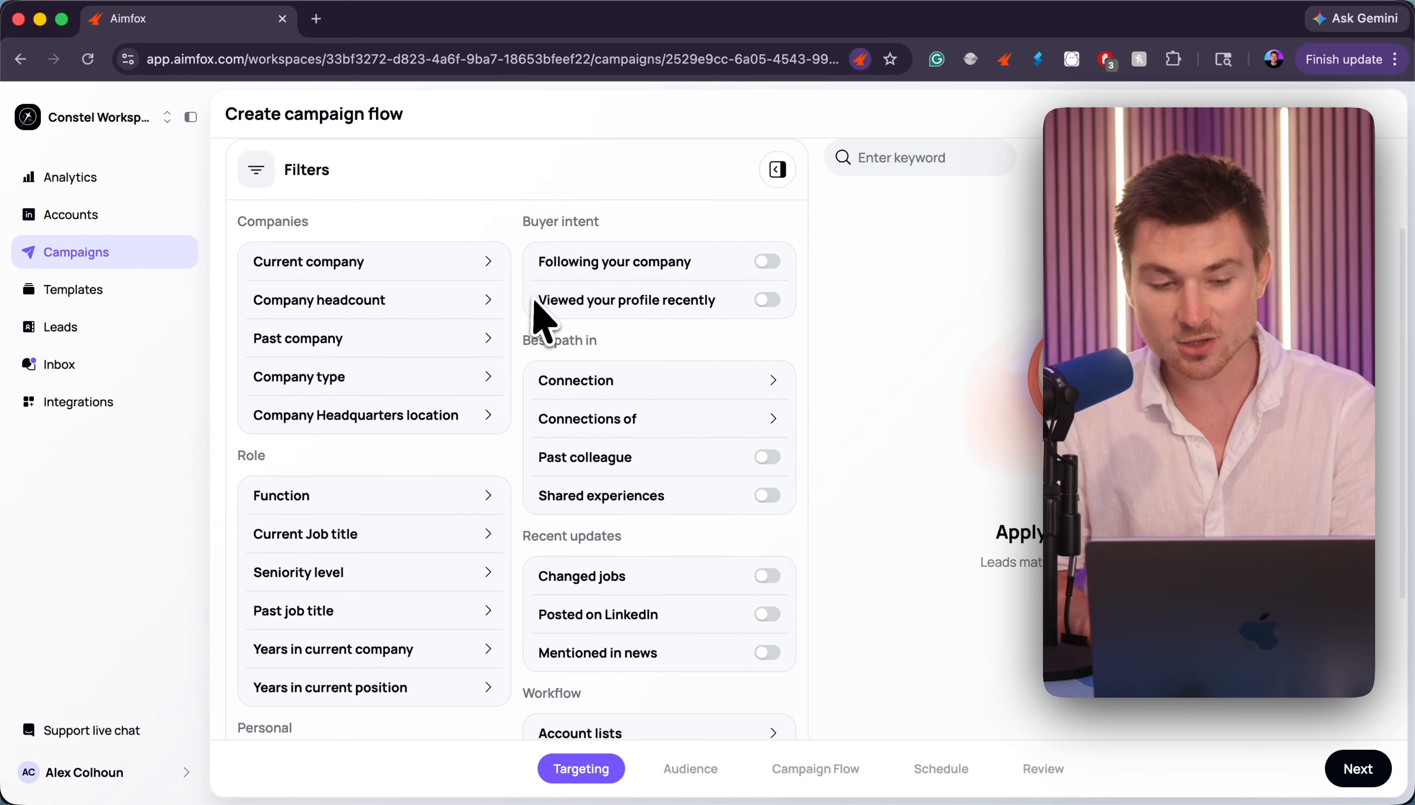
scroll(537, 306, "down", 1)
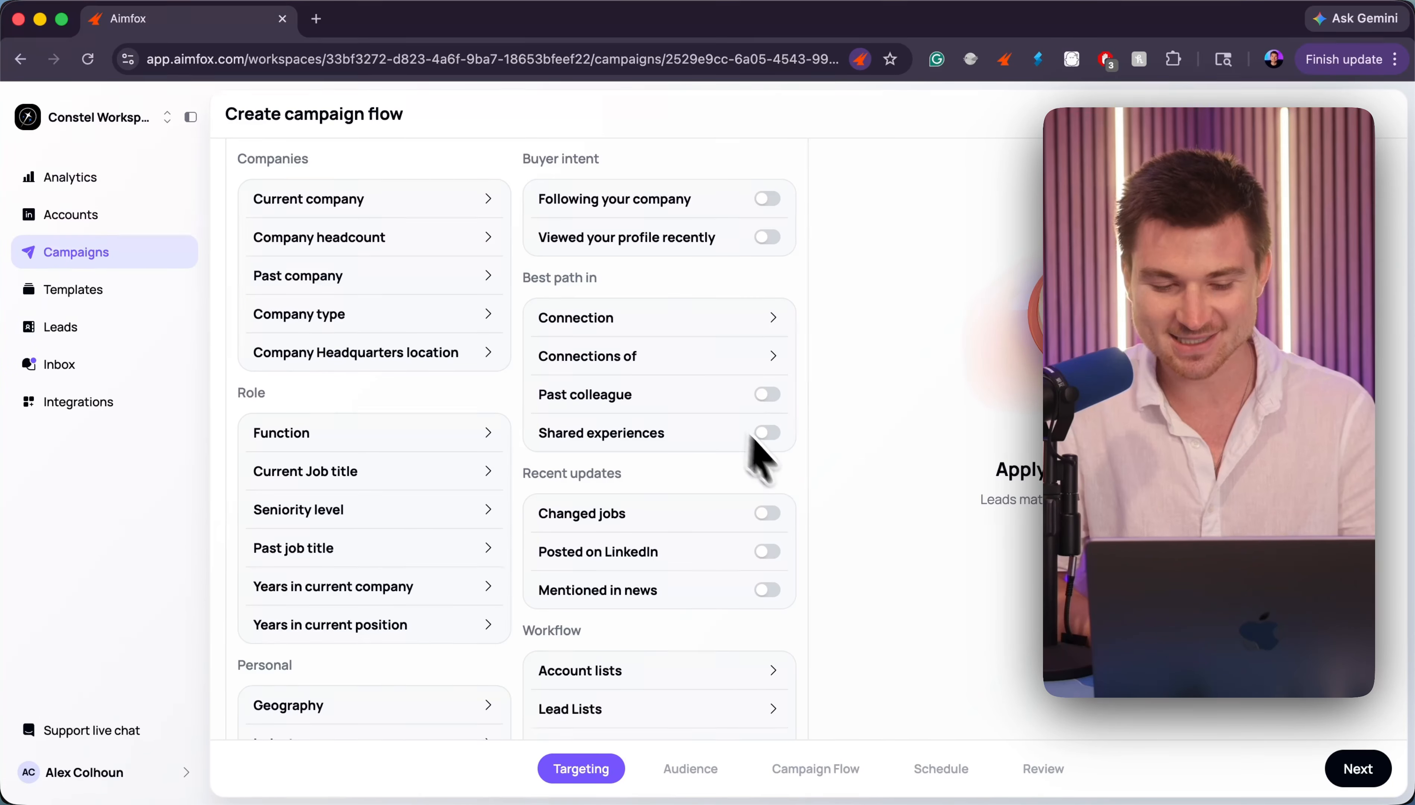
scroll(809, 551, "down", 3)
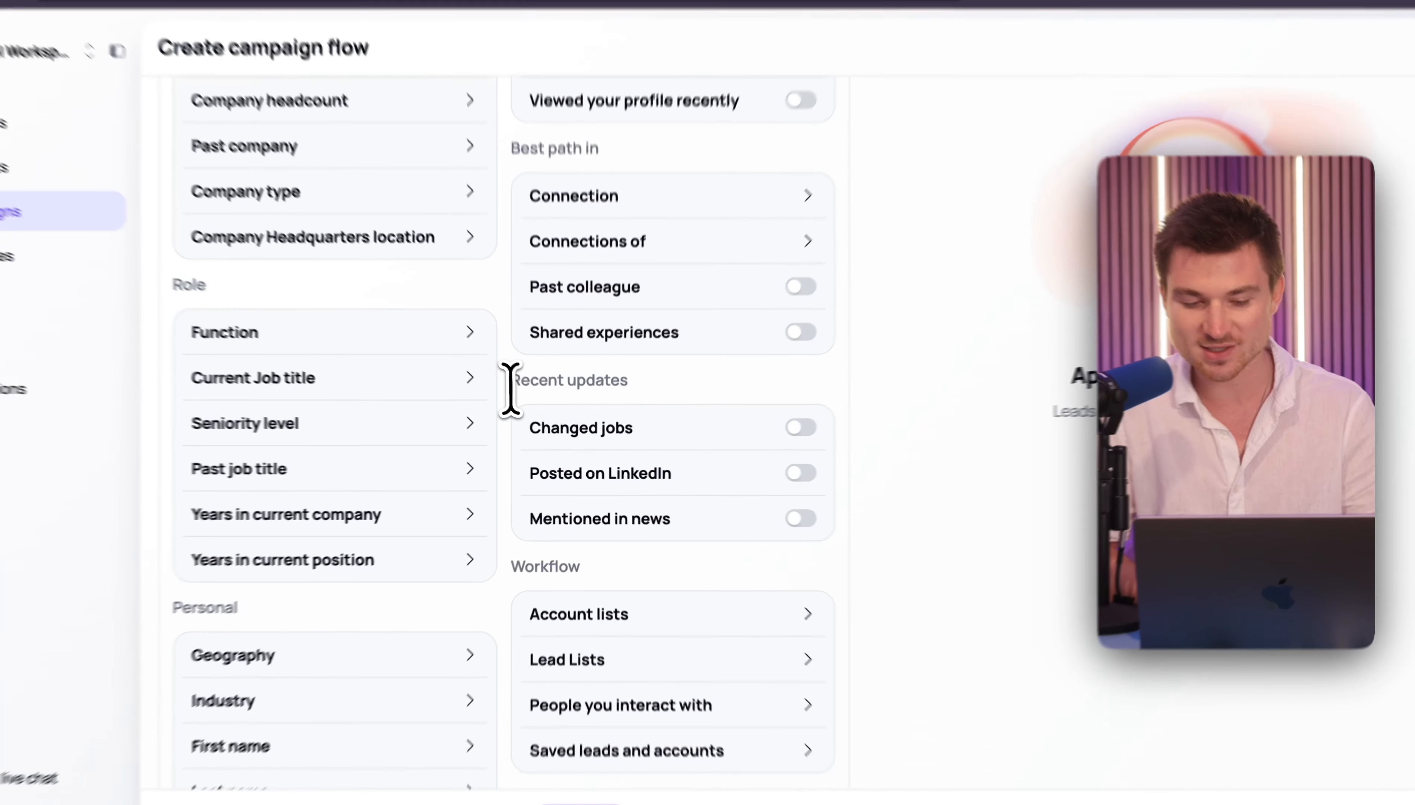
left_click_drag(521, 399, 664, 418)
left_click(823, 473)
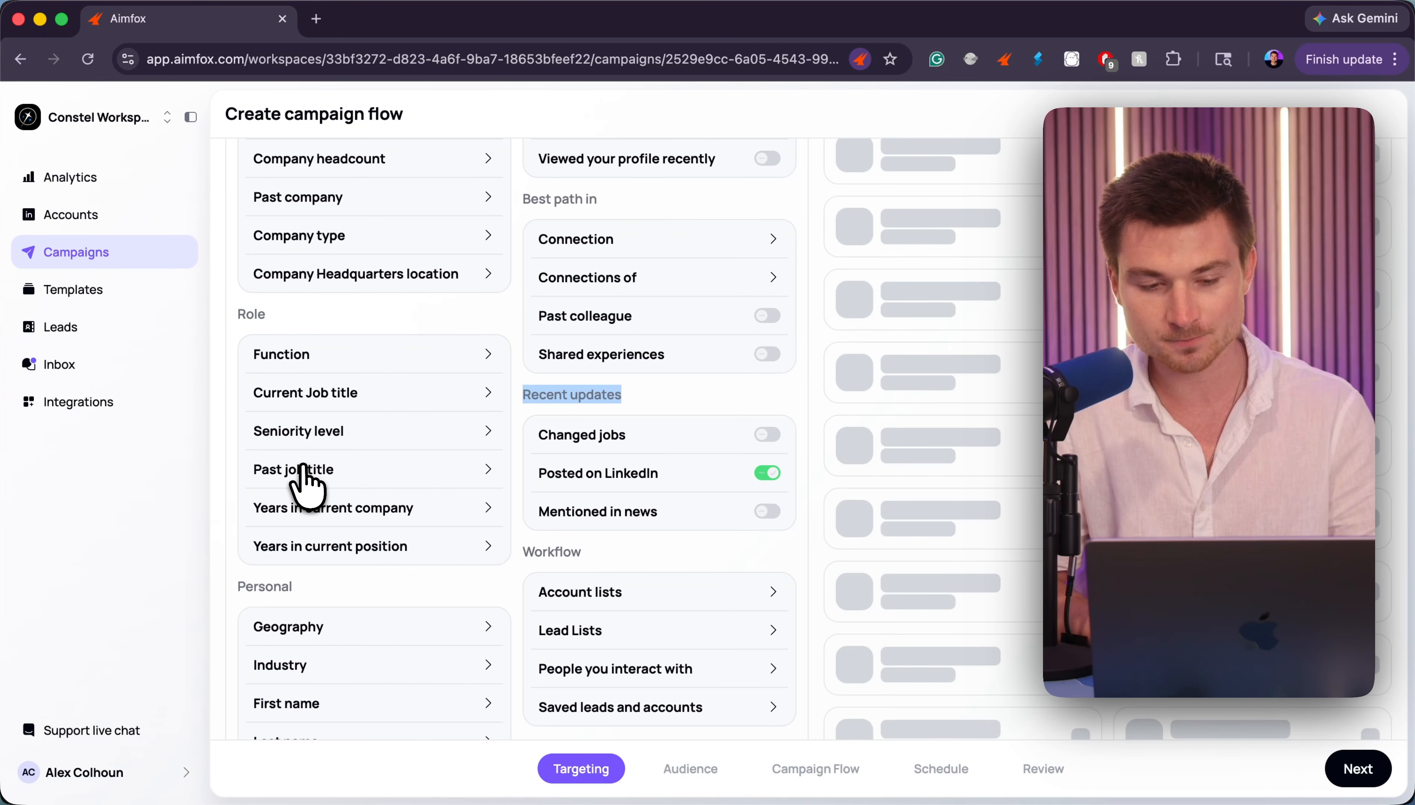
- Include United States as the region in the Geography filter and collapse the filter
scroll(219, 472, "down", 3)
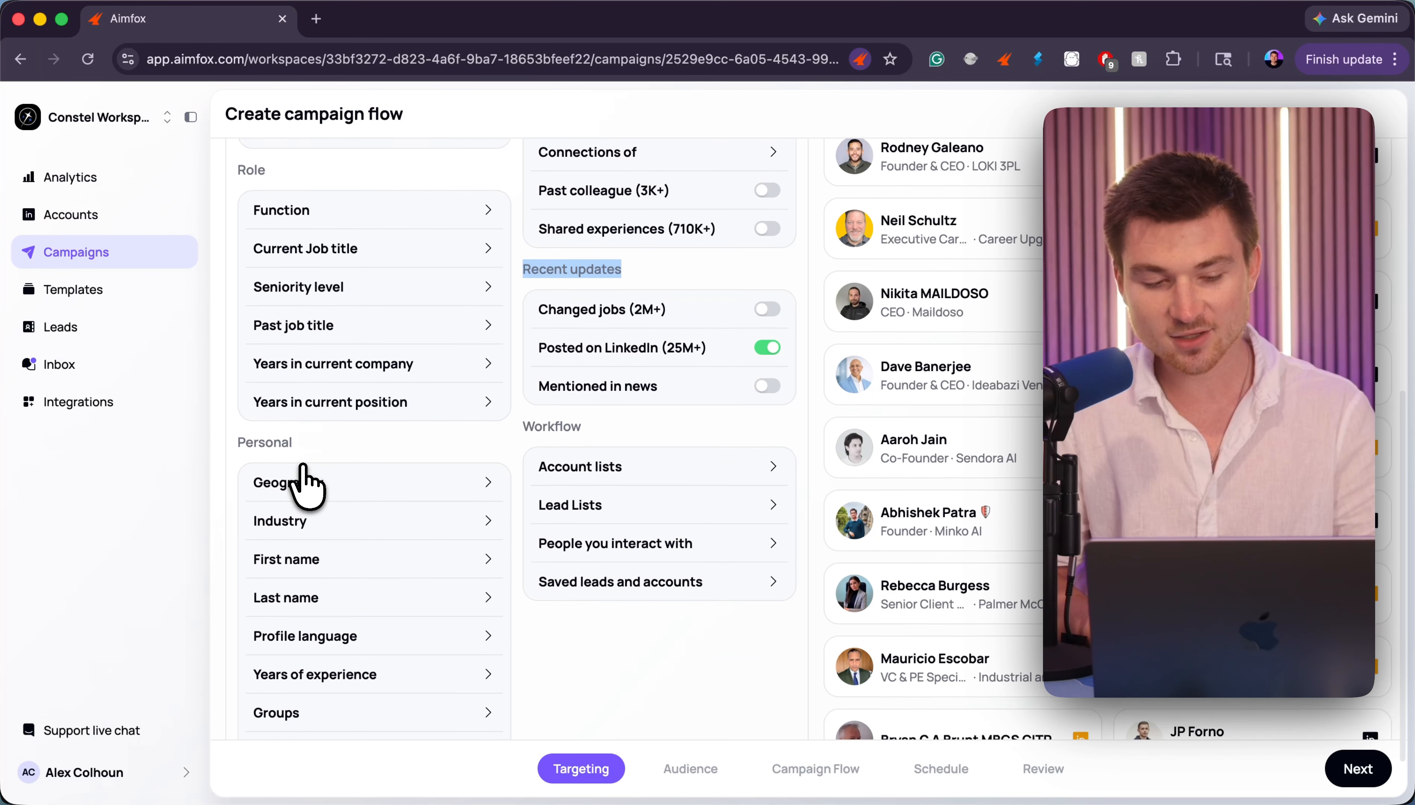
left_click(306, 486)
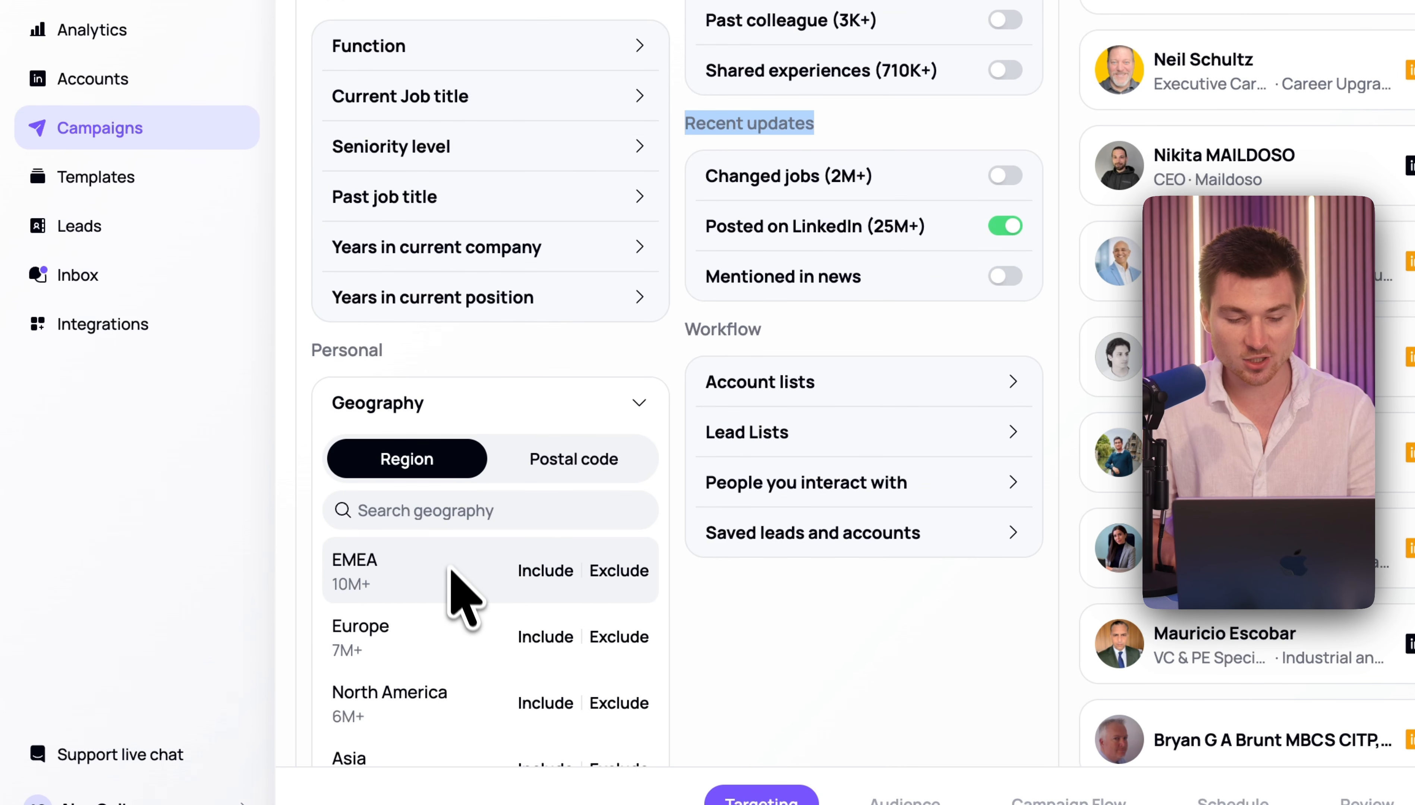
scroll(453, 570, "down", 6)
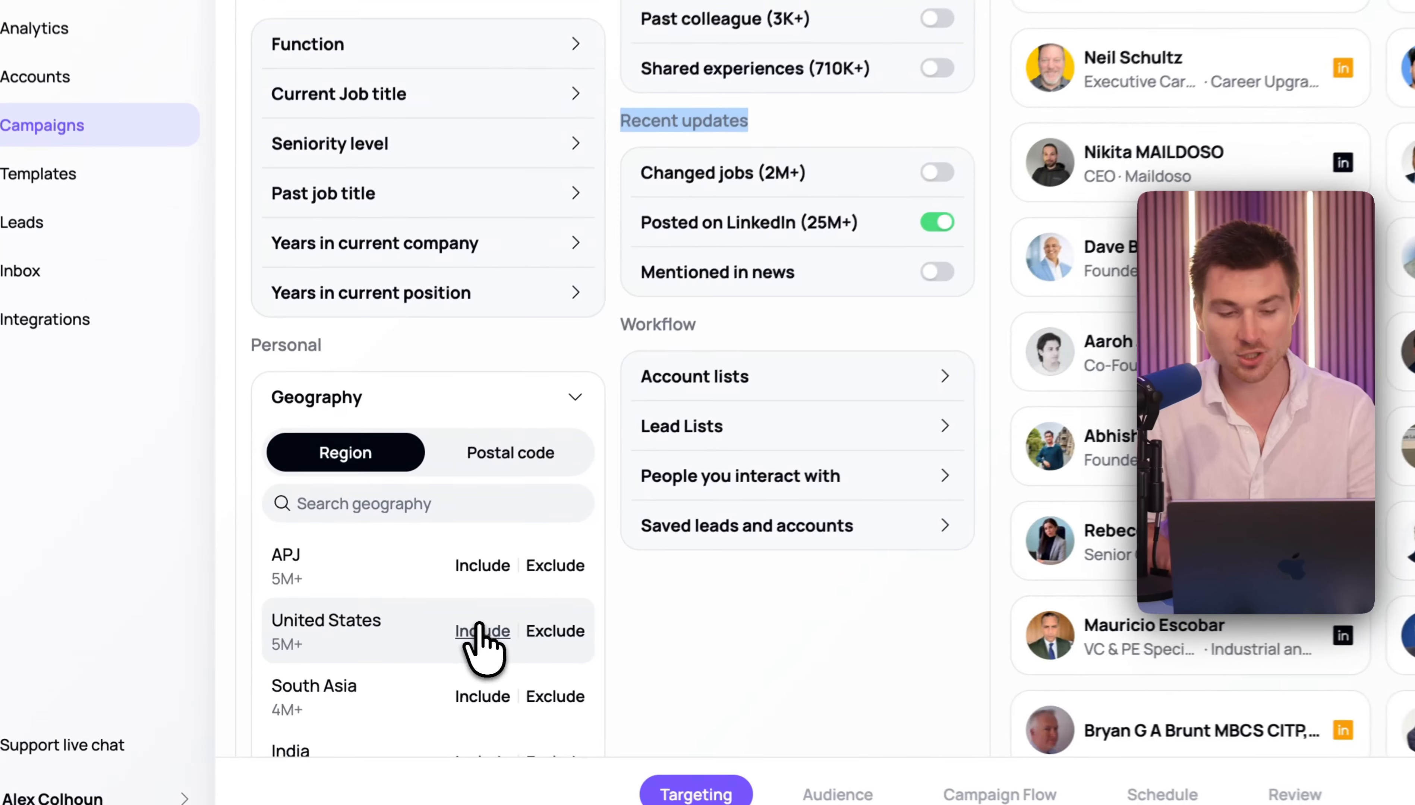
left_click(416, 643)
left_click(578, 396)
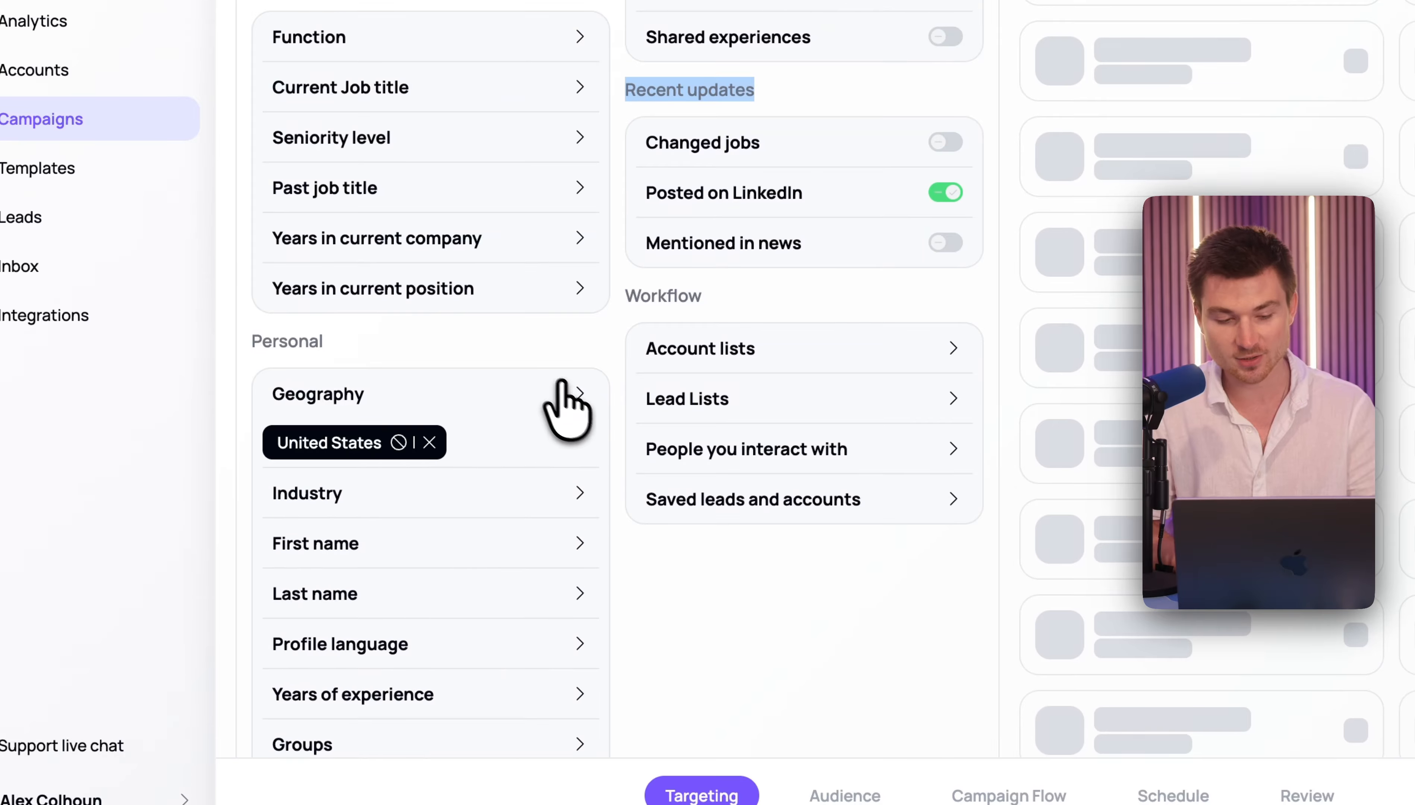
- Include Capital Markets in the Industry filter and collapse the filter
scroll(562, 405, "down", 2)
left_click(483, 397)
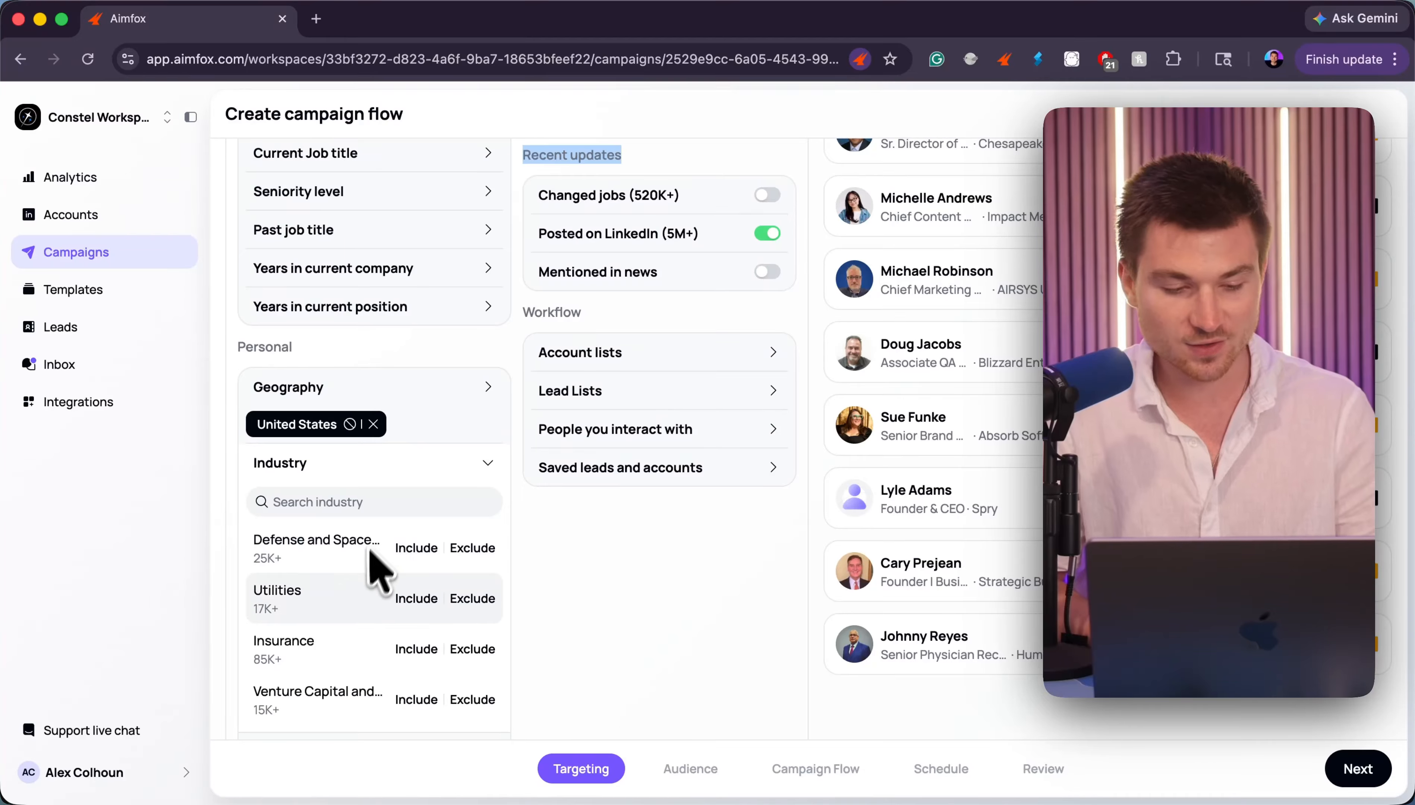
scroll(409, 571, "down", 3)
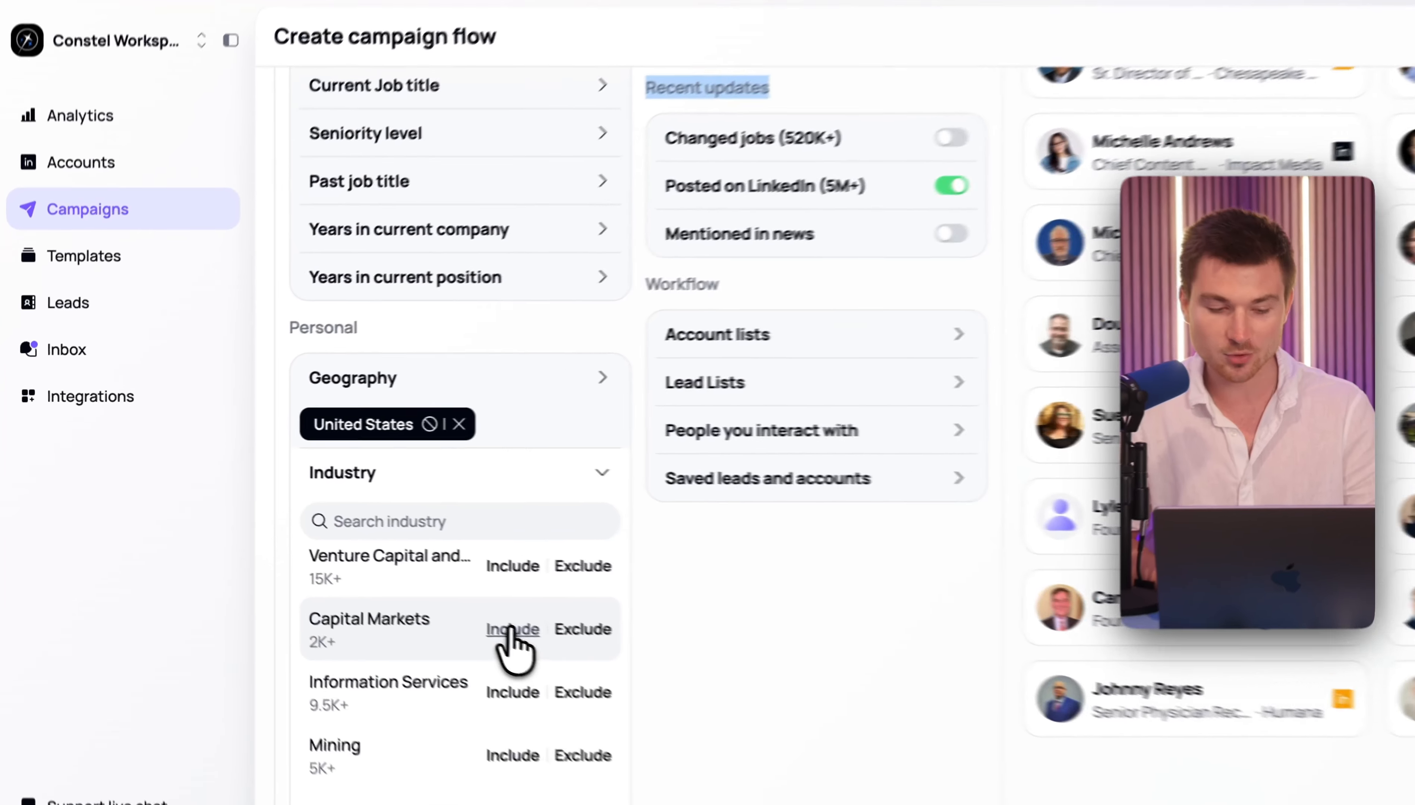
left_click(416, 614)
left_click(645, 488)
- Filter the leads by current job title, including Founder and excluding Co-Founder
scroll(585, 512, "up", 3)
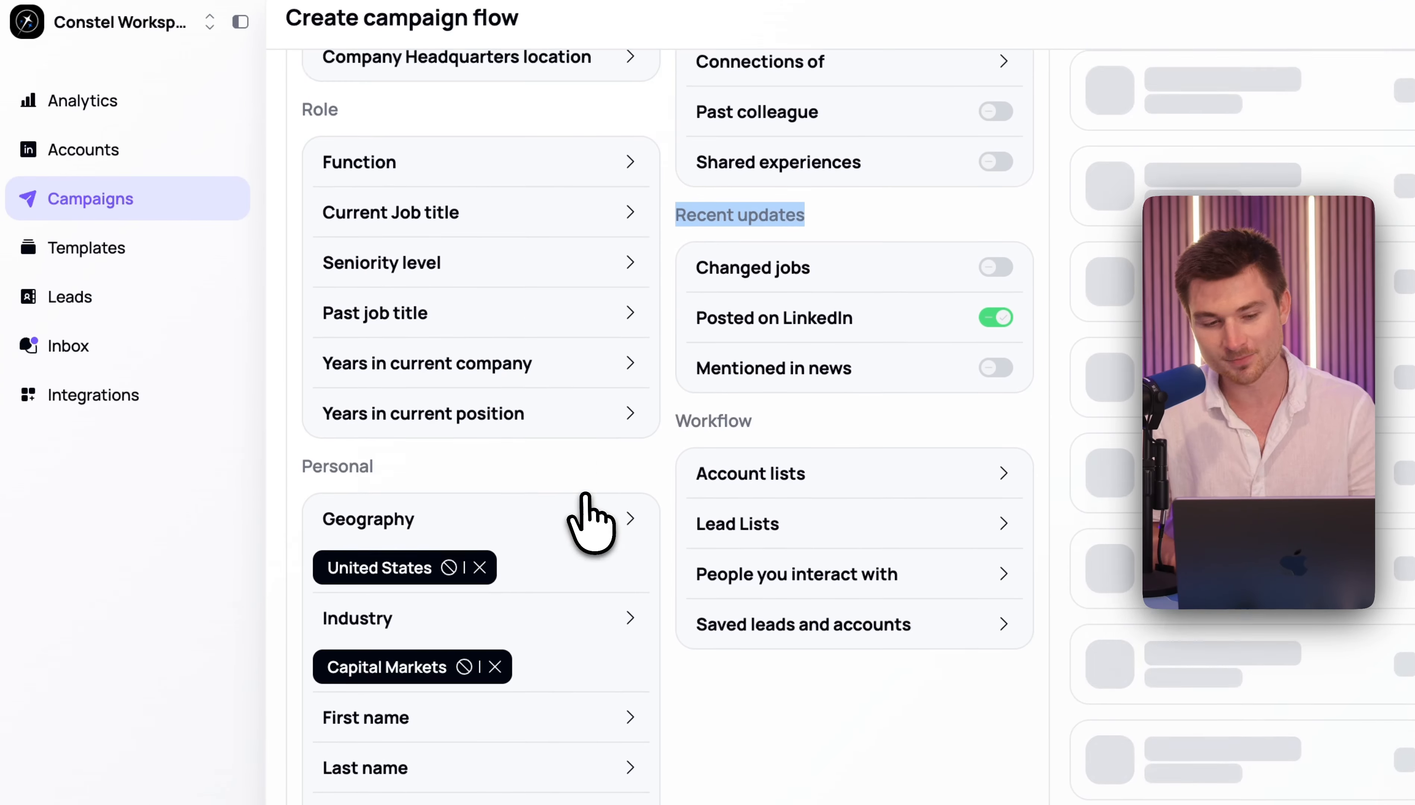
left_click_drag(306, 179, 370, 185)
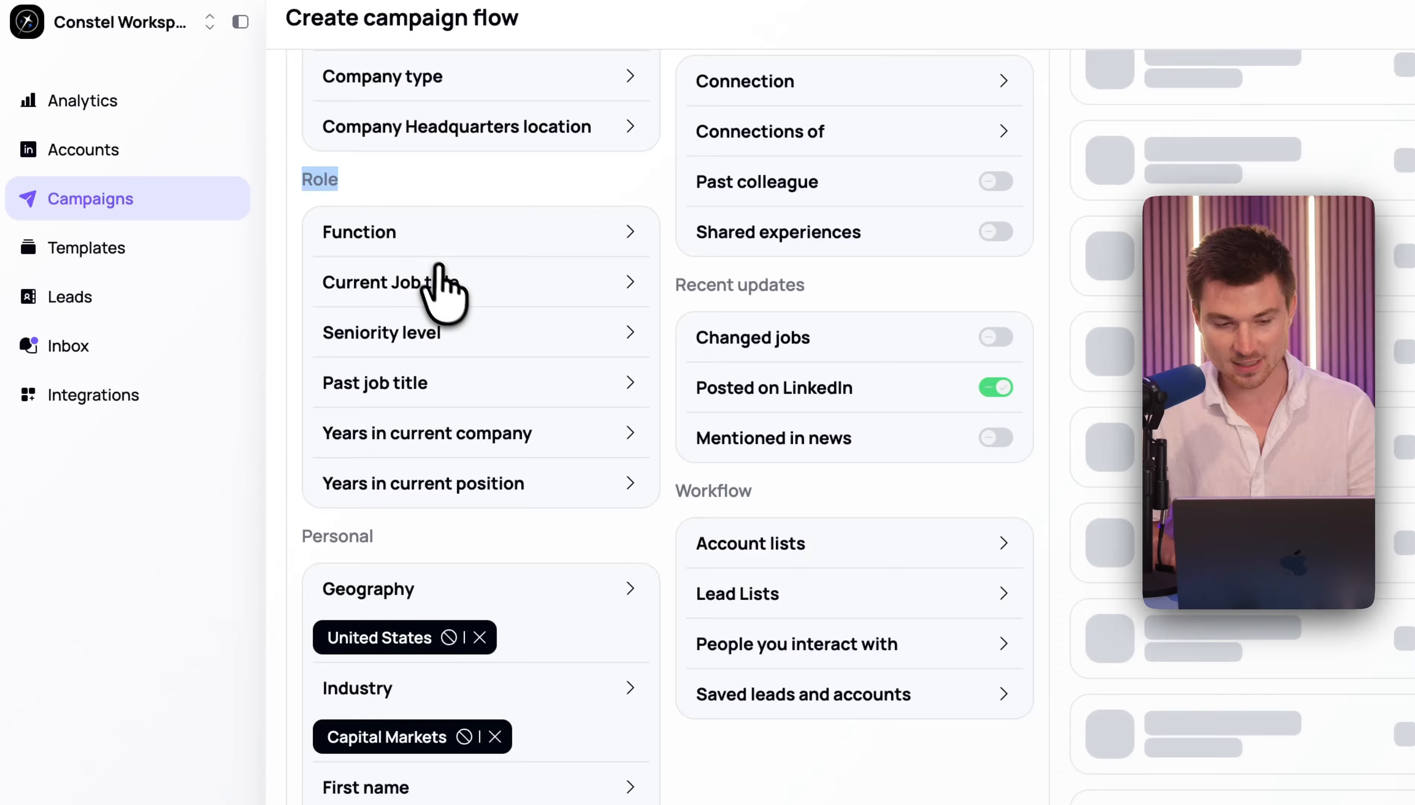
left_click(444, 284)
left_click(473, 333)
type("Found")
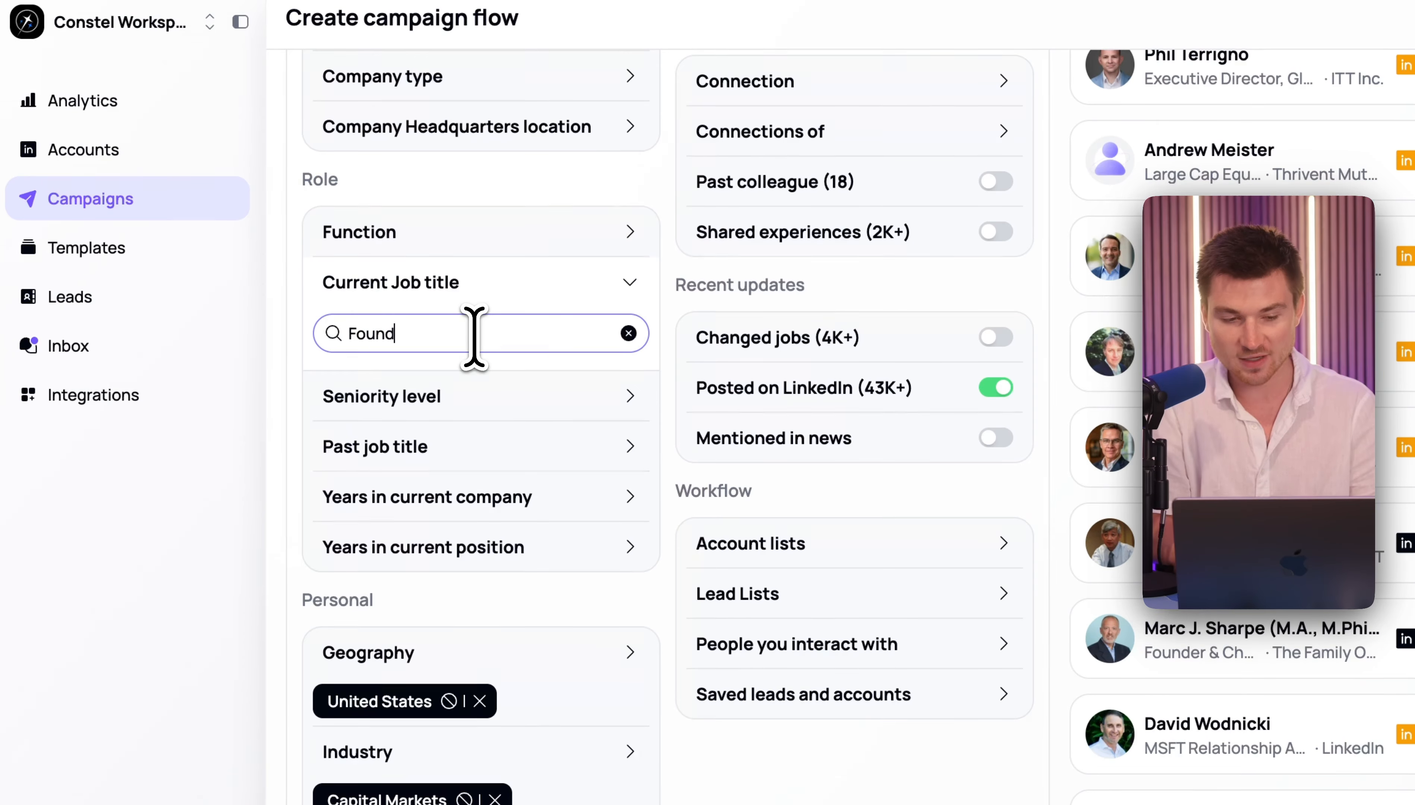
key("Return")
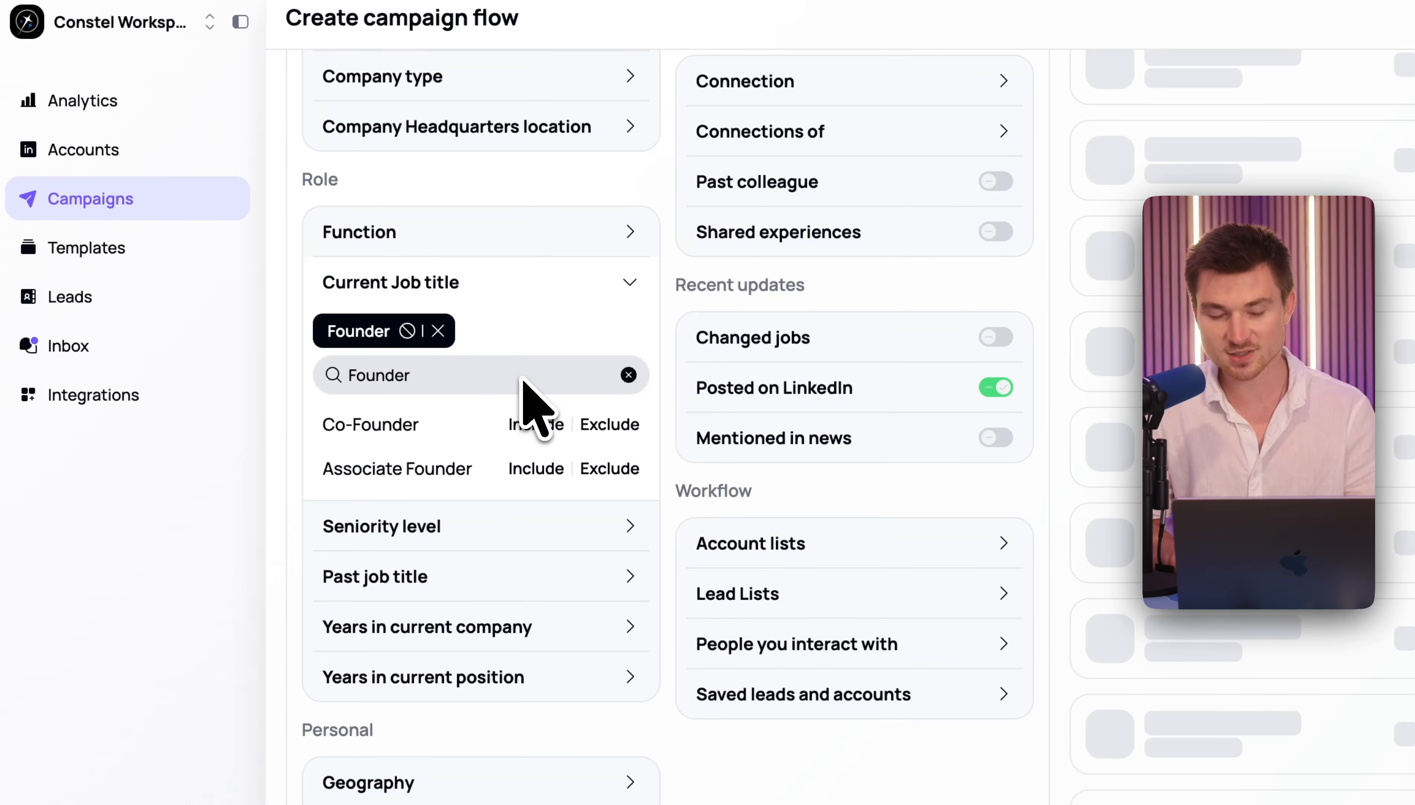
left_click(608, 422)
- Include Research in the Function filter and collapse the filter
left_click(599, 232)
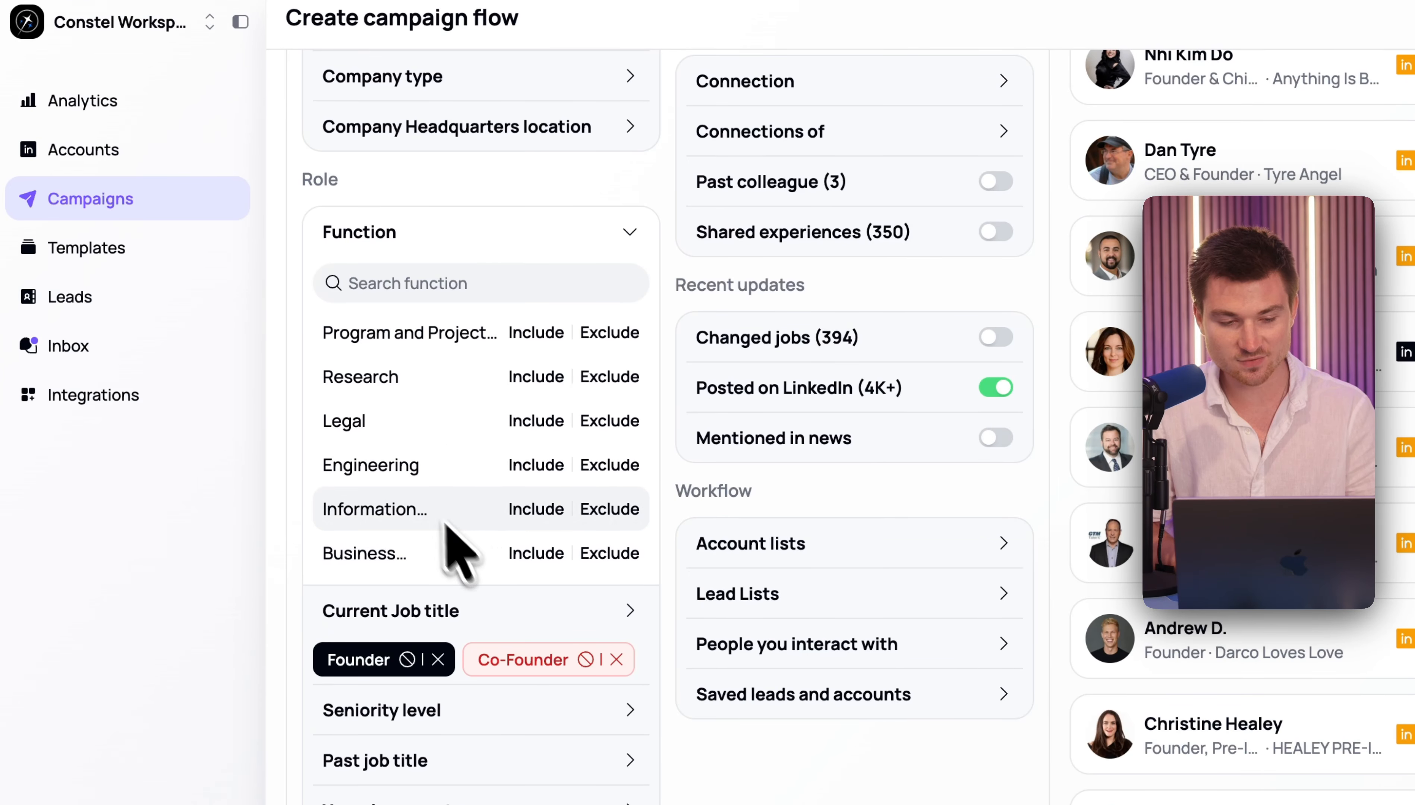
left_click(534, 378)
left_click(618, 233)
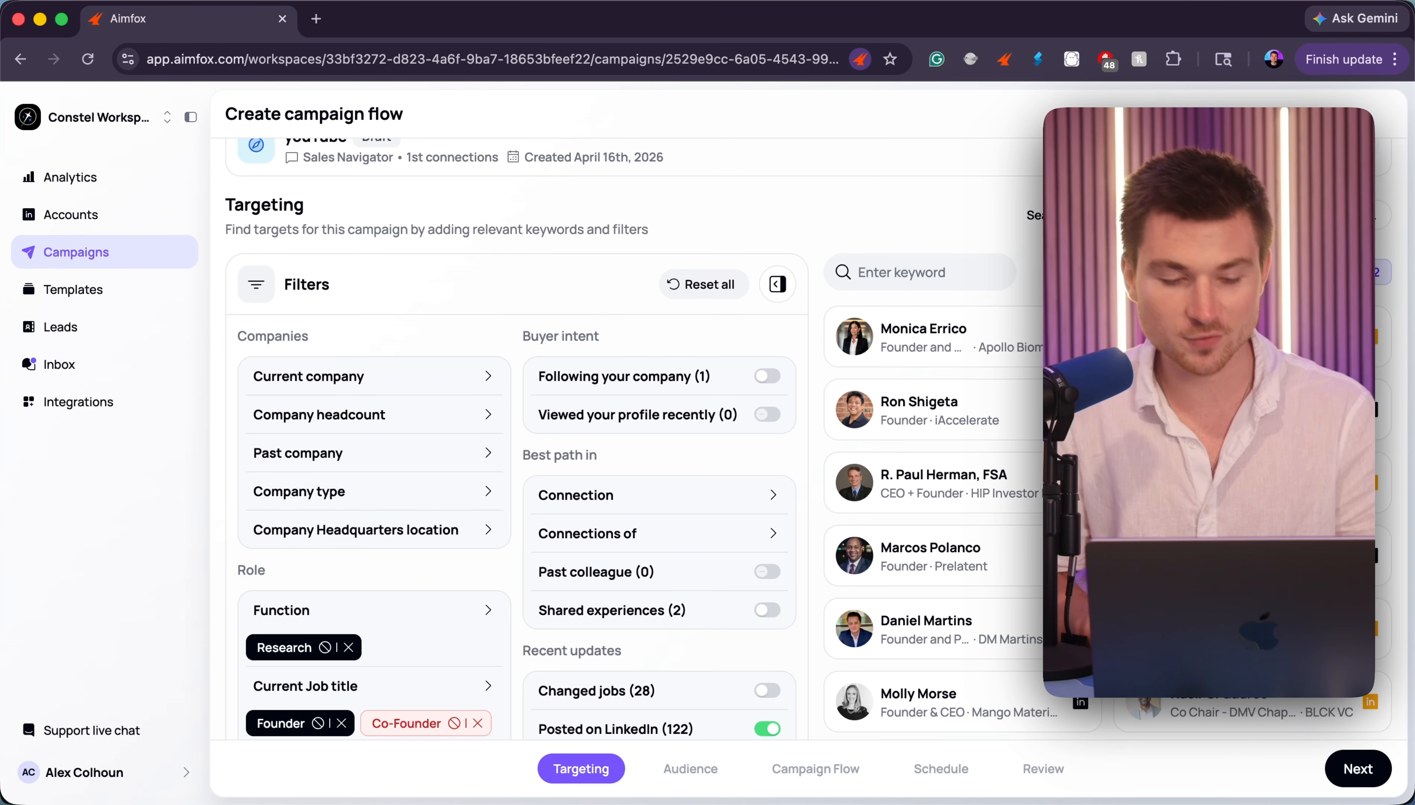
- Examine the targeting filter groups from Companies and Buyer intent down to Recent updates, Workflow and Personal
scroll(591, 364, "down", 2)
left_click_drag(309, 198, 233, 197)
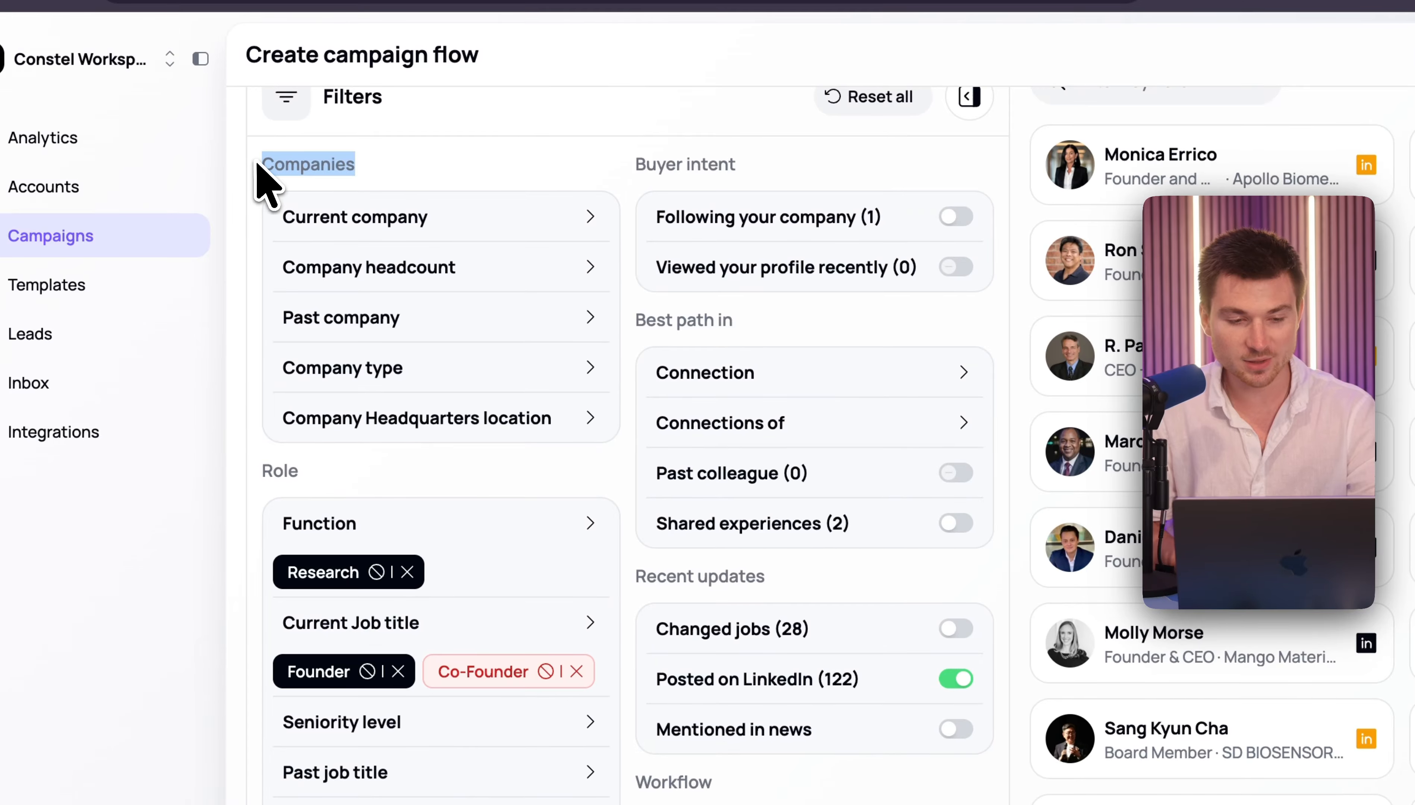
left_click_drag(622, 211, 761, 177)
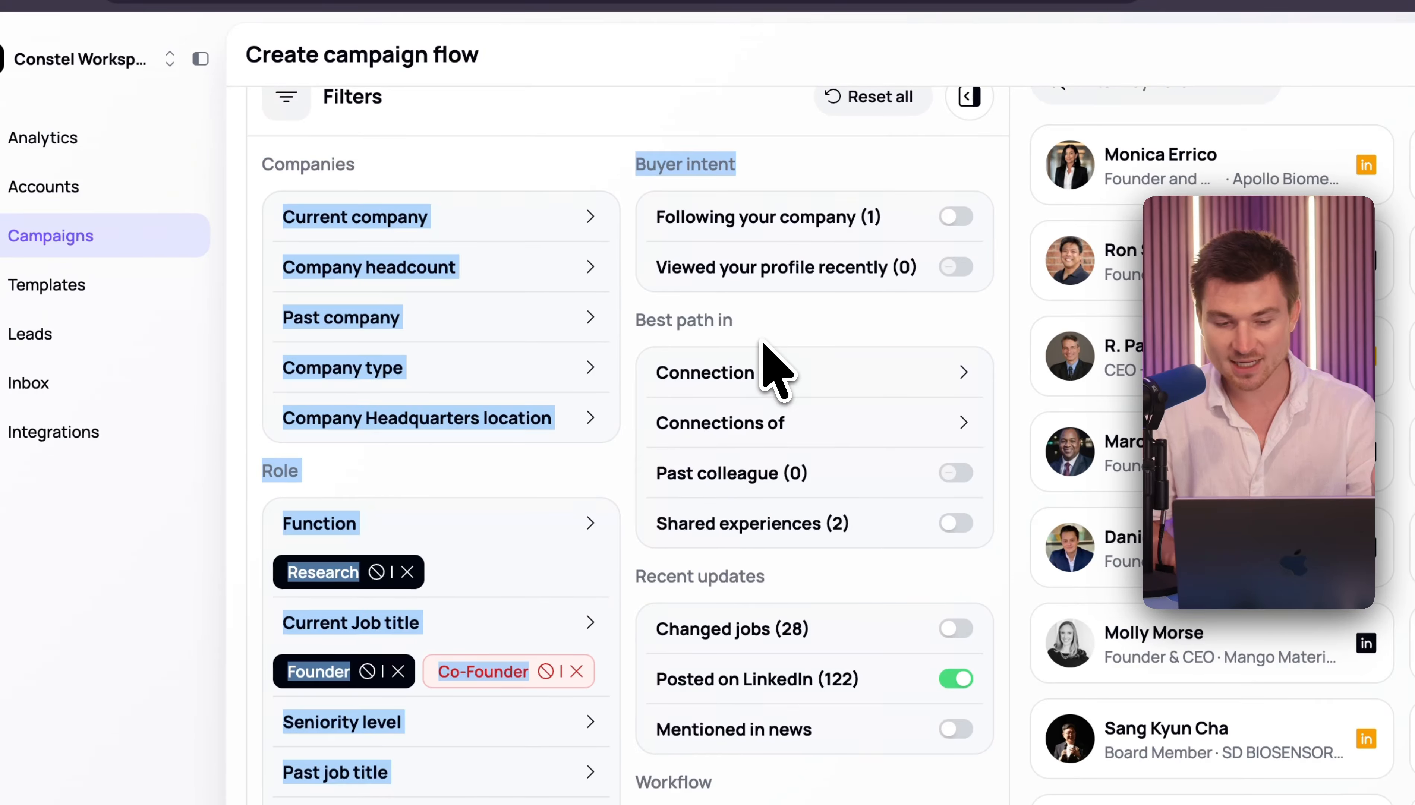
mouse_move(769, 338)
left_mouse_down()
mouse_move(780, 329)
mouse_move(654, 325)
mouse_move(769, 337)
left_mouse_up()
scroll(657, 330, "down", 3)
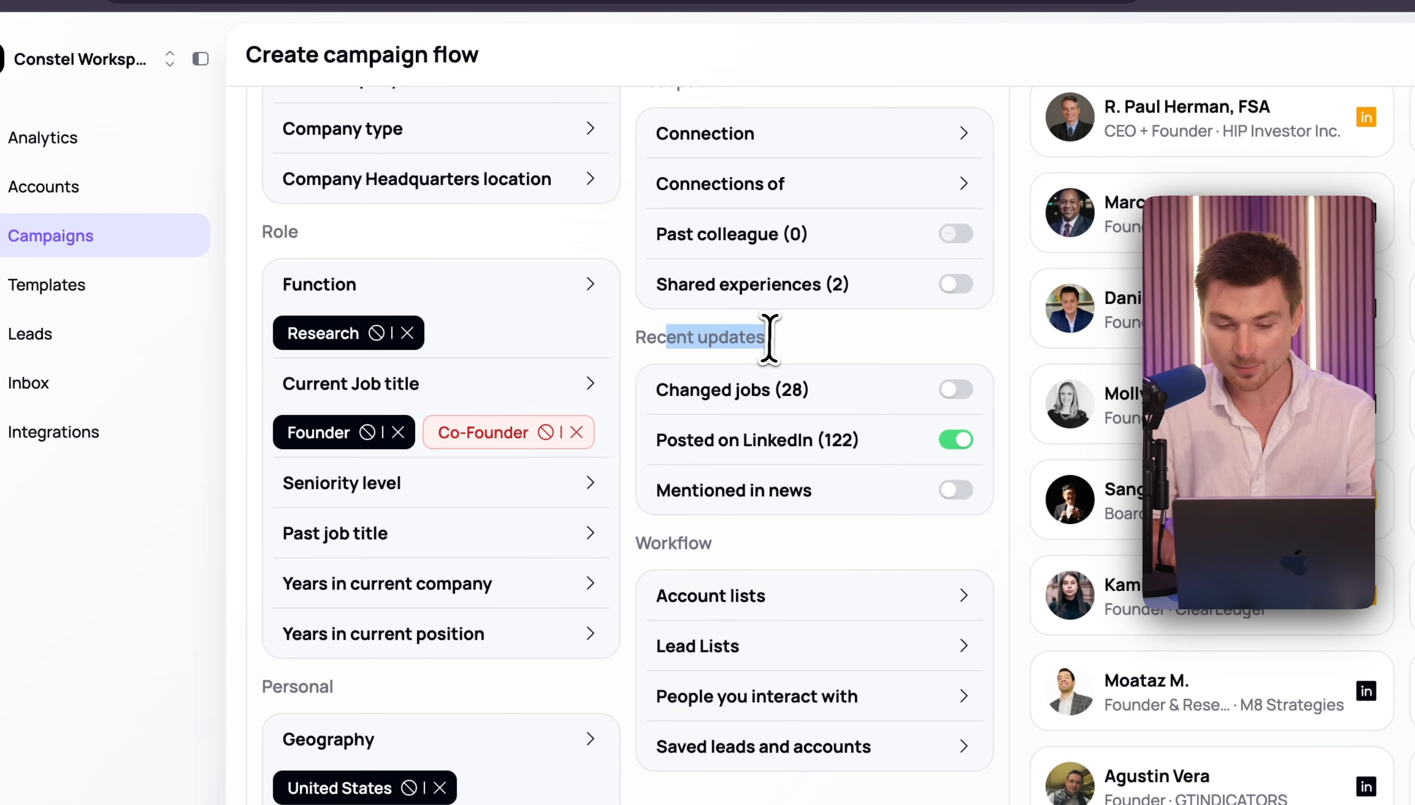
left_click_drag(636, 543, 753, 553)
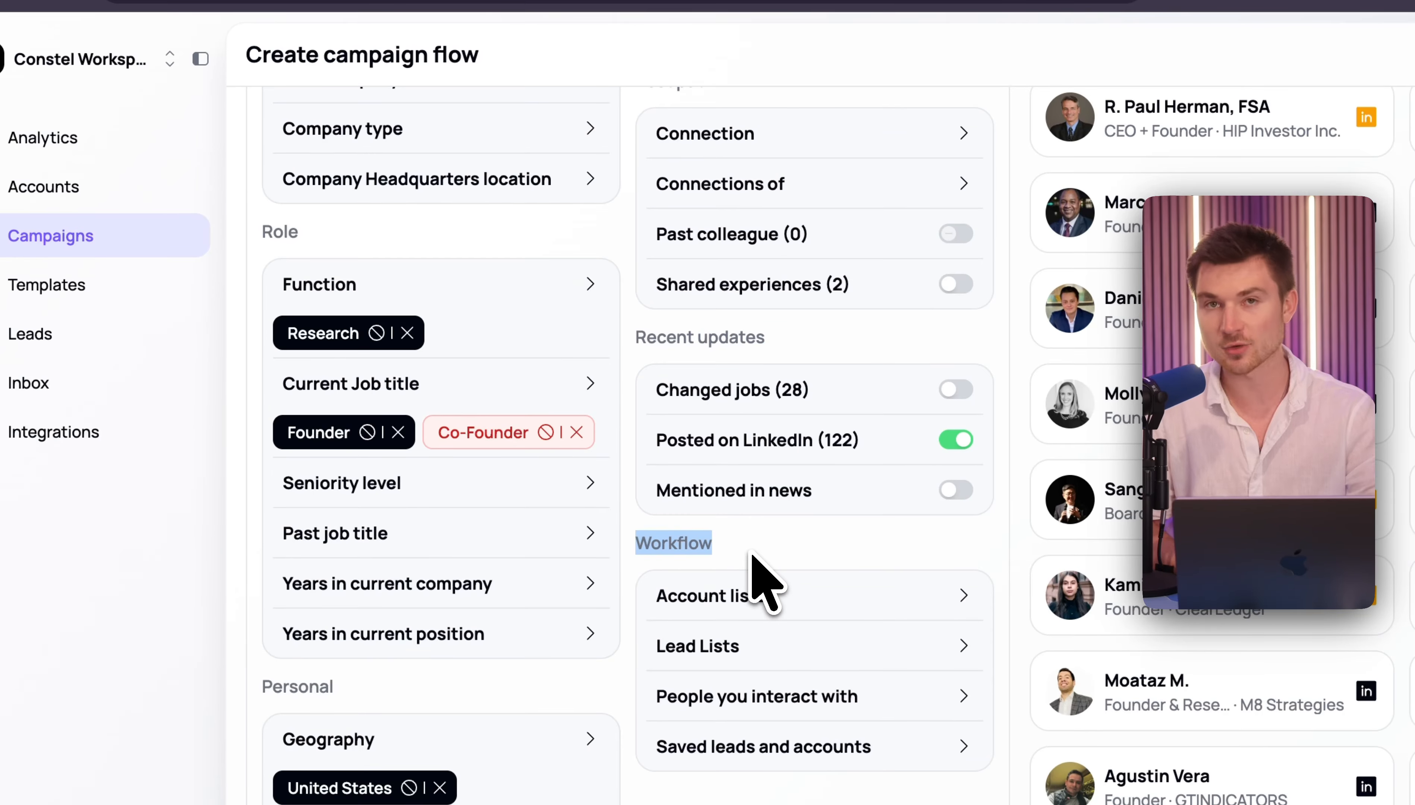
scroll(610, 483, "down", 5)
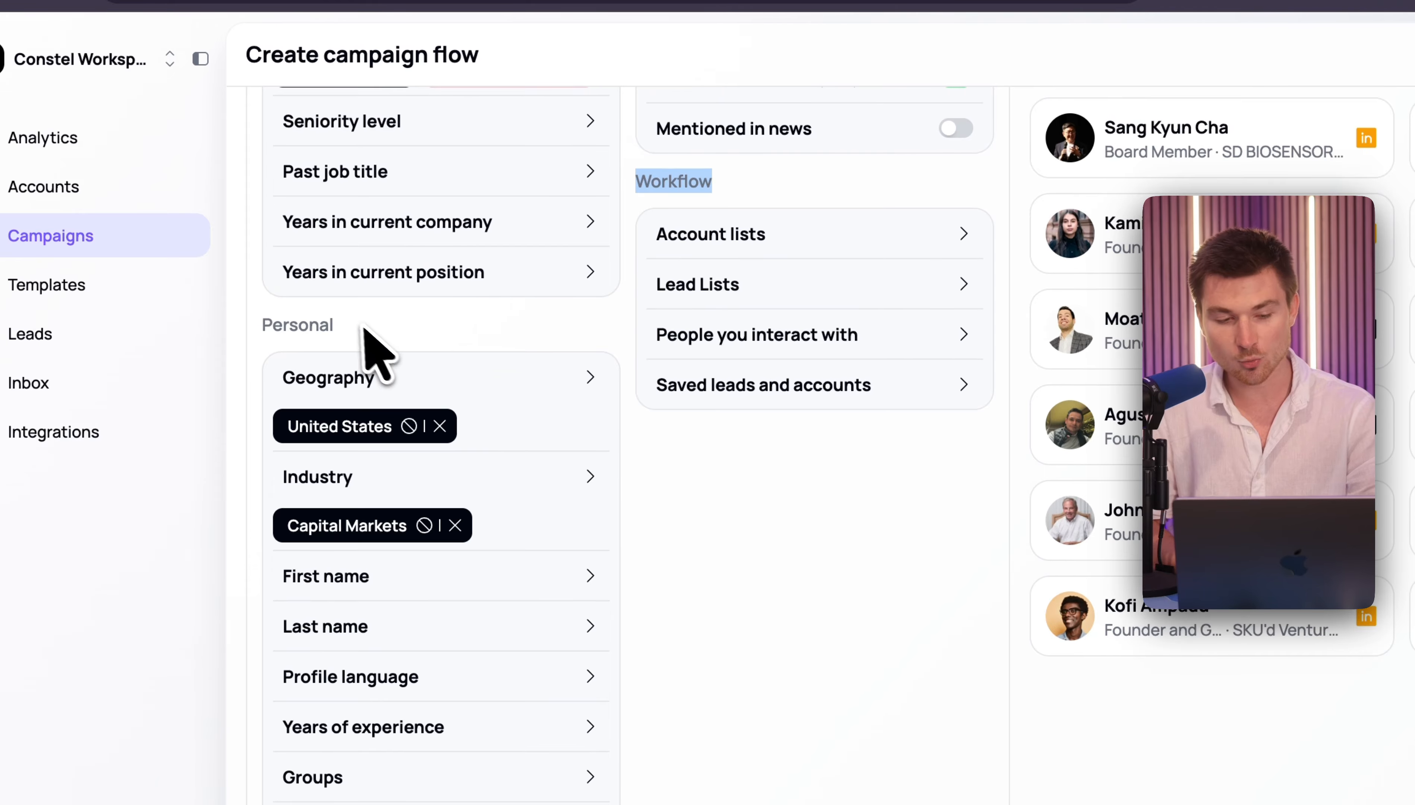
- Review the Personal and remaining targeting filters, keep the current selection, and continue past the campaign's targeting stage
left_click_drag(364, 331, 296, 326)
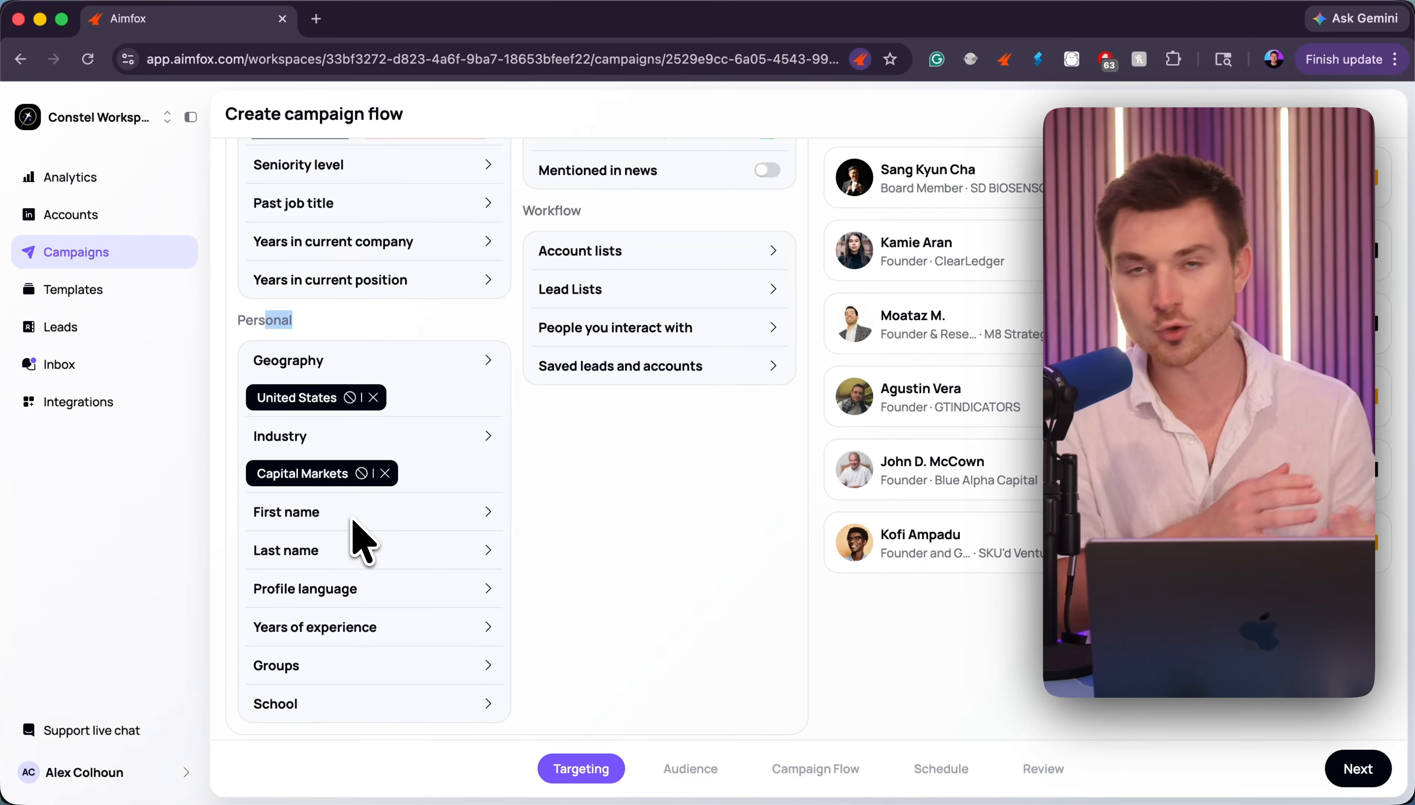
scroll(359, 542, "up", 8)
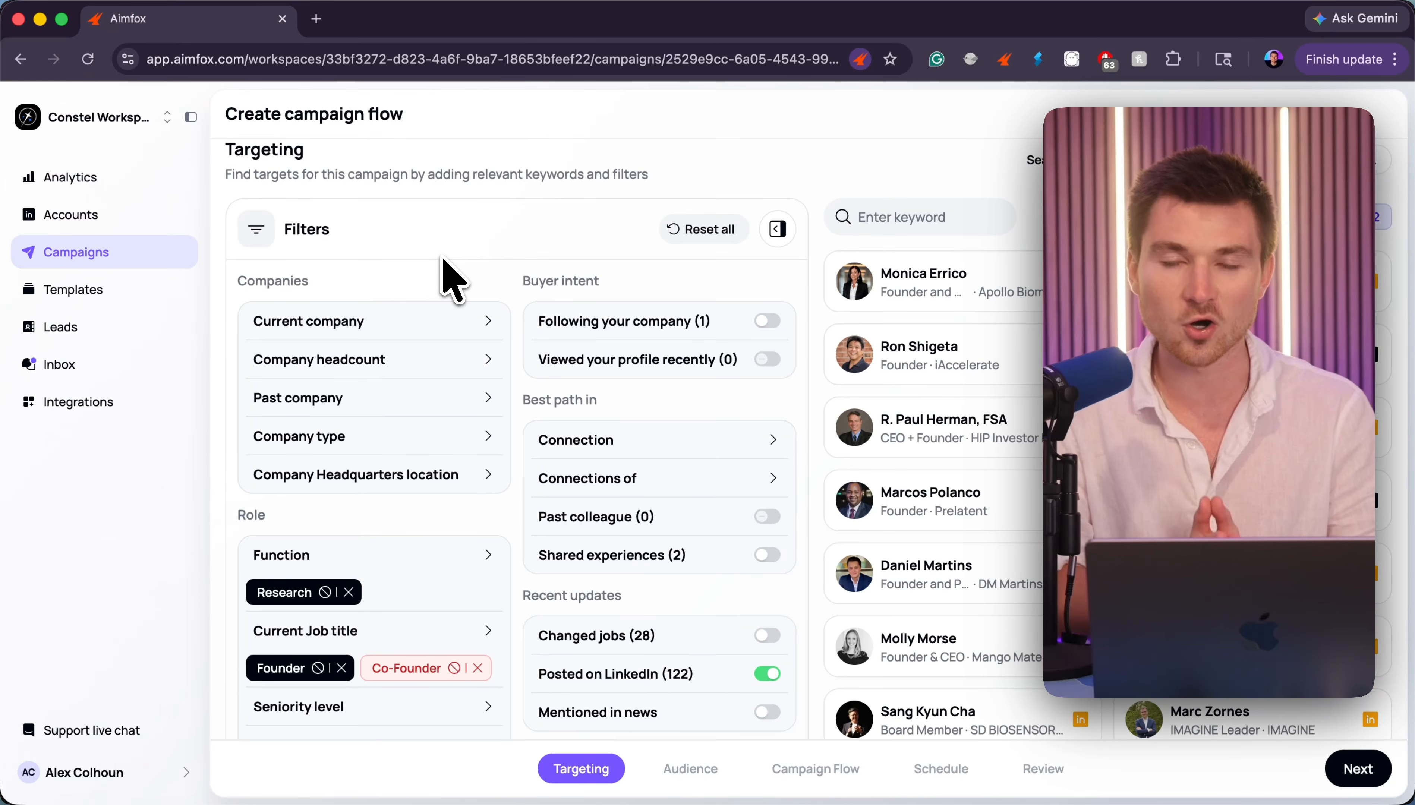
scroll(444, 259, "down", 3)
left_click(1357, 769)
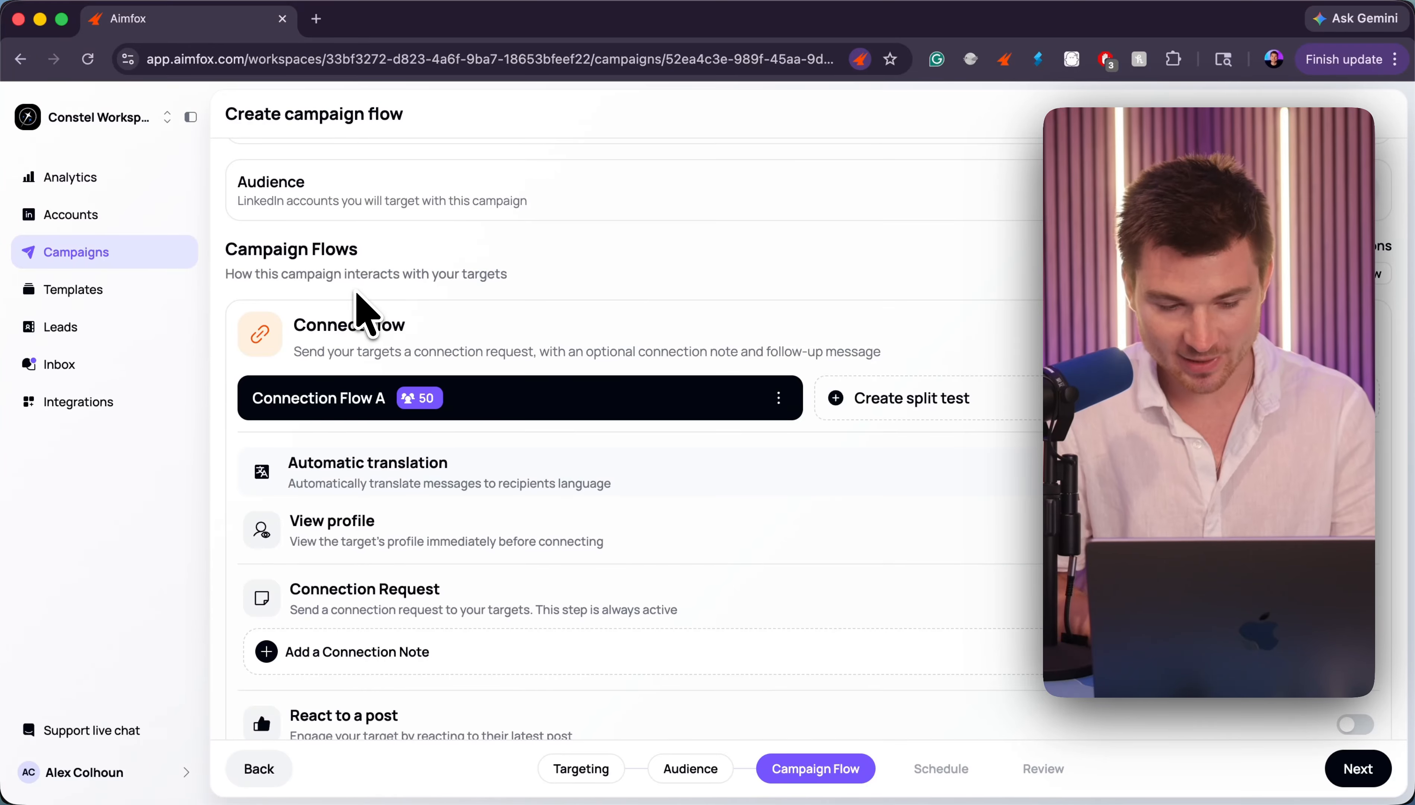
- Enable InMail optimization in the campaign flow and read the Free InMails note about paid InMails
scroll(363, 310, "down", 7)
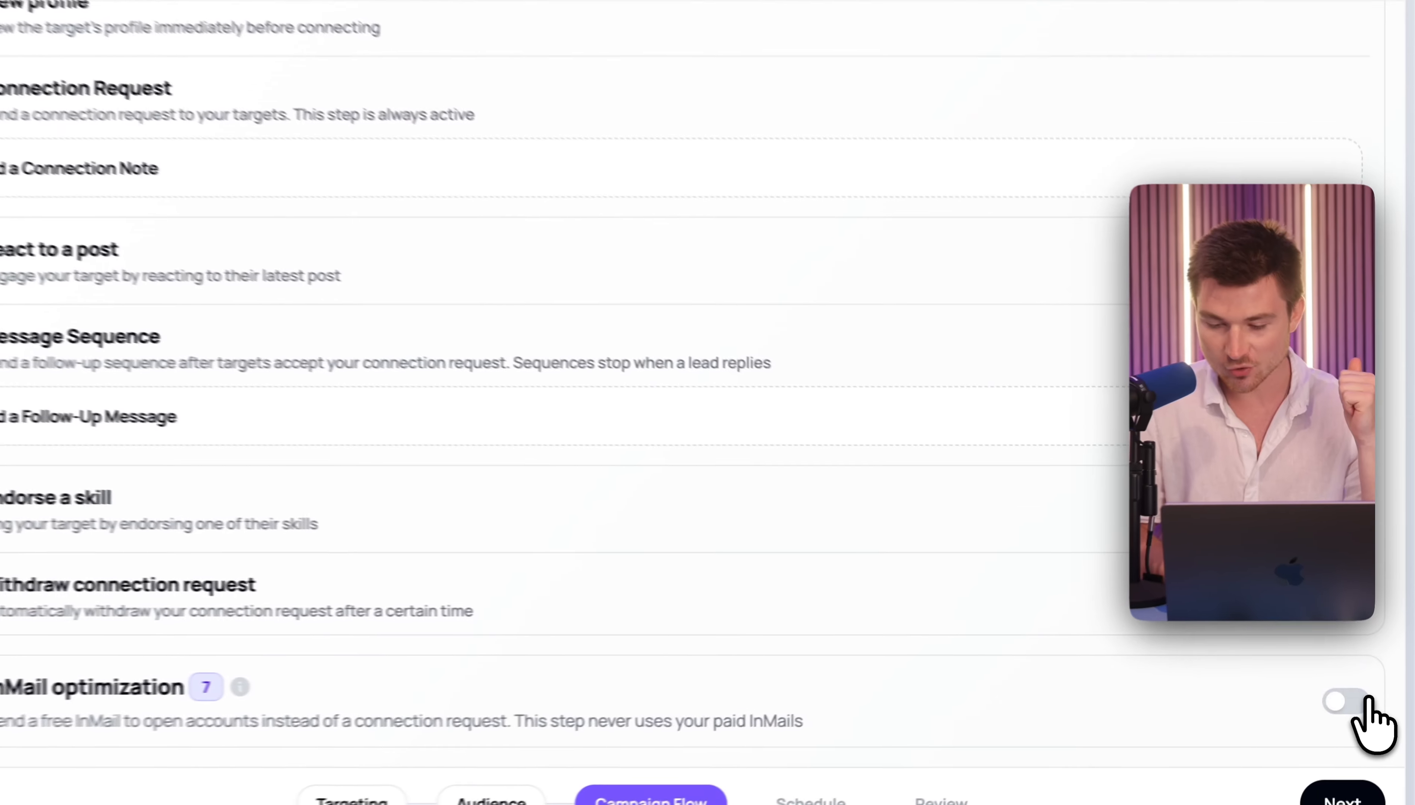
left_click(1379, 691)
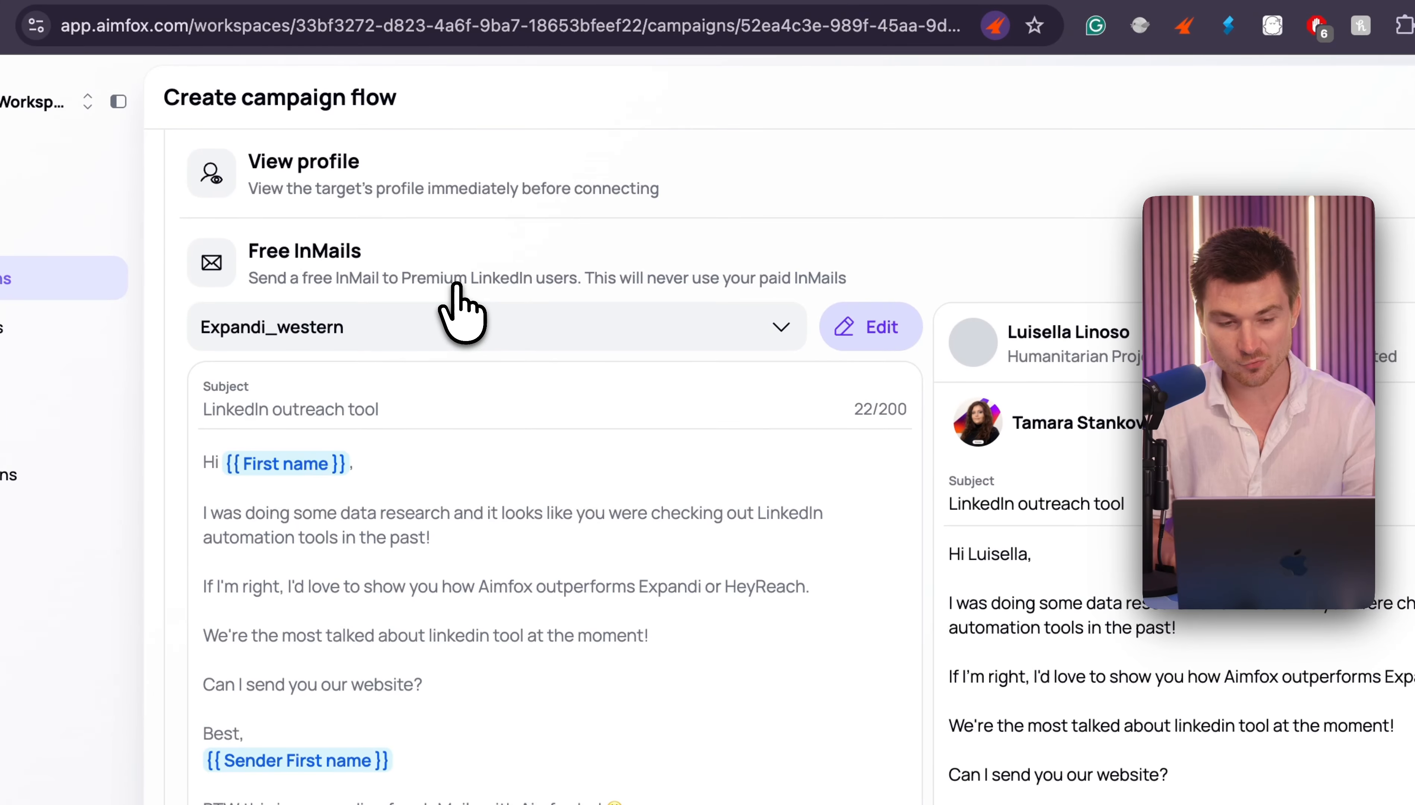
left_click_drag(249, 279, 897, 307)
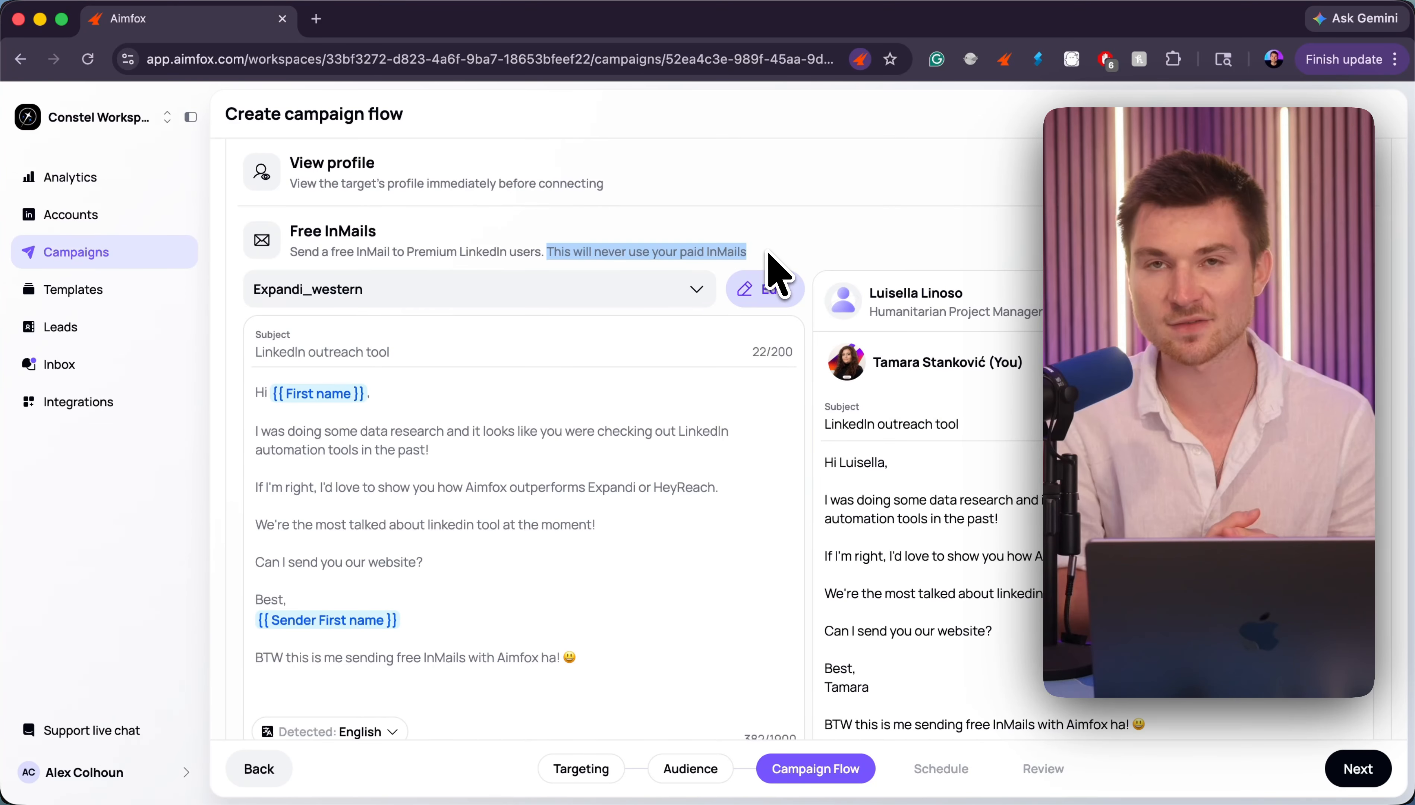
left_click(769, 255)
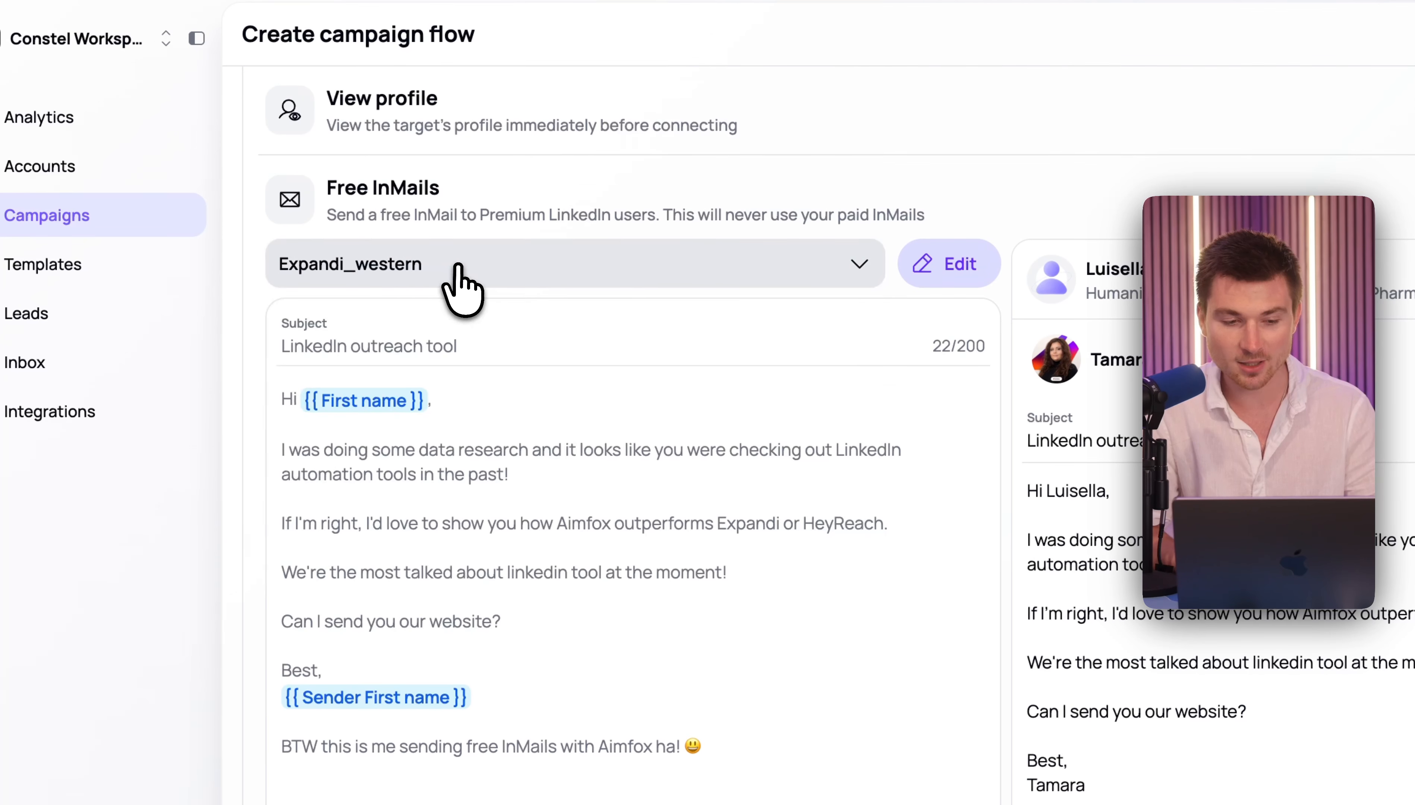
- Create a new InMail template named "Test inMail" with the subject "Hello from YouTube"
left_click(393, 295)
left_click(438, 603)
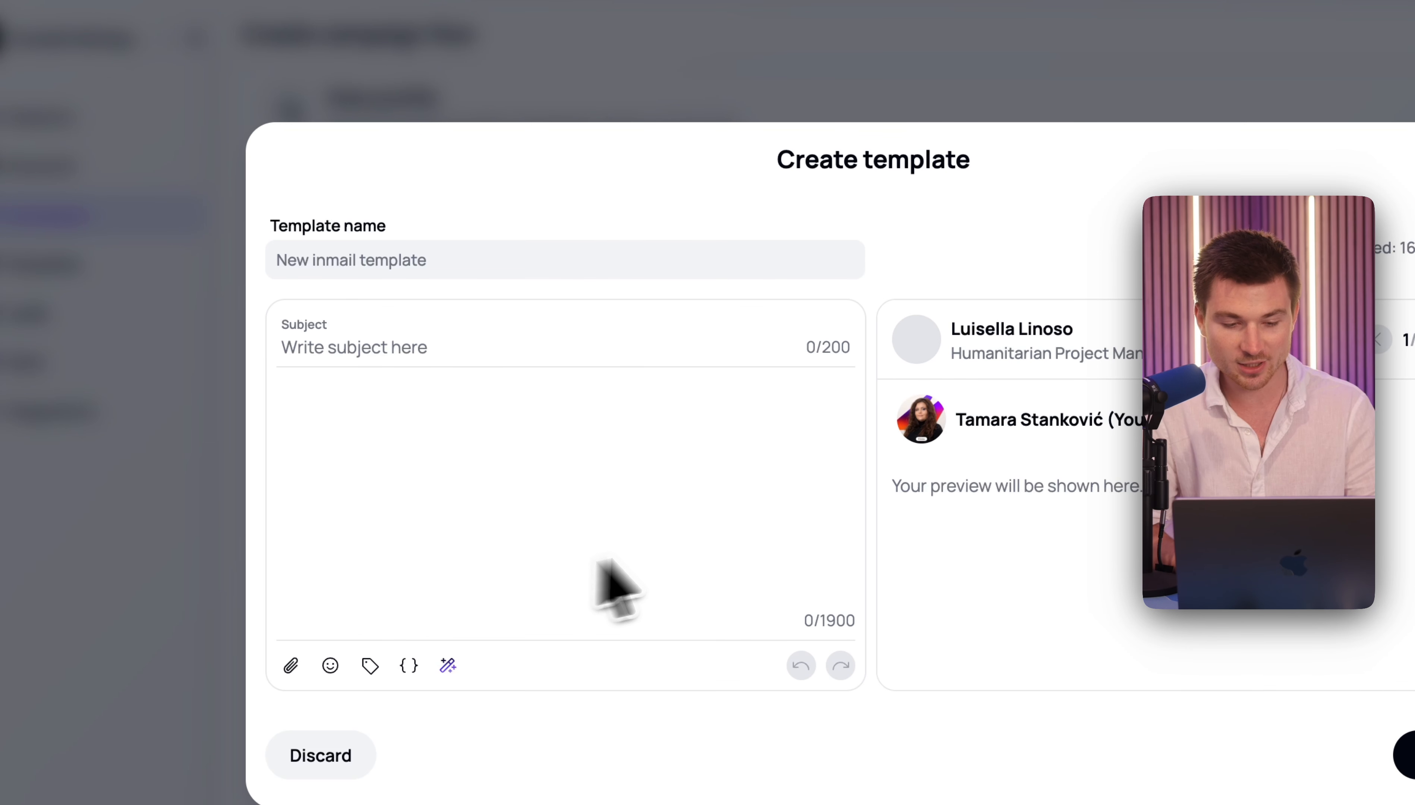
left_click(555, 259)
type("Test in")
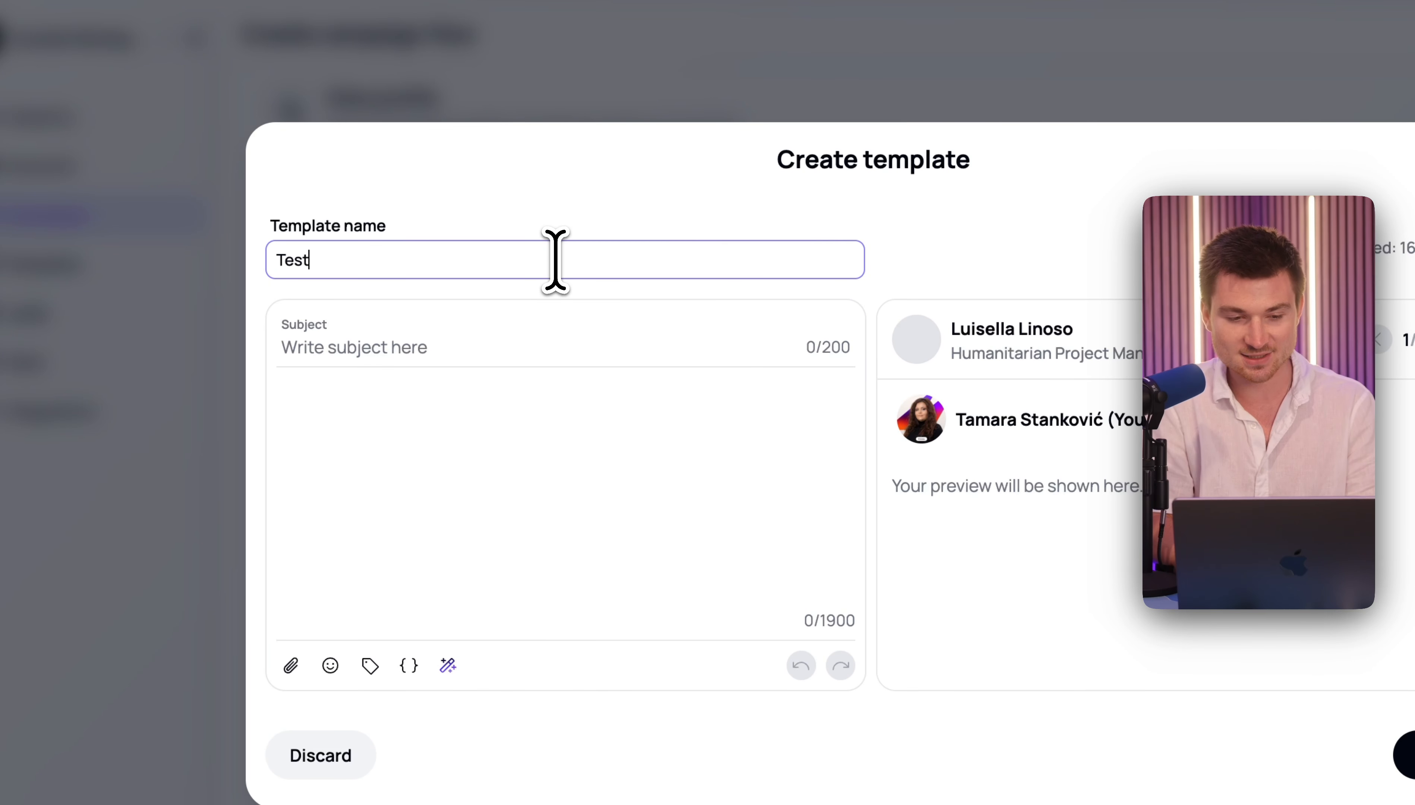
type("Mail")
key("Tab")
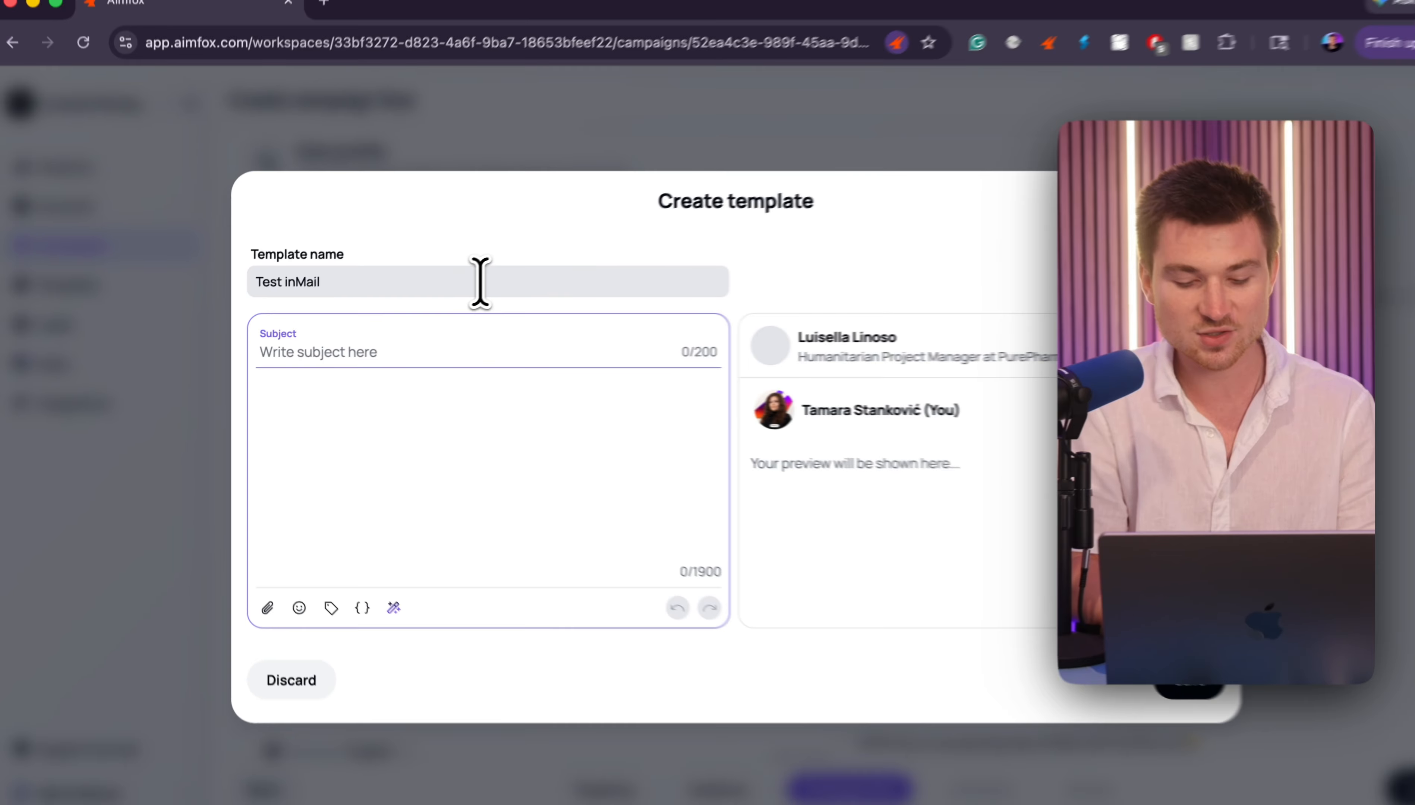
type("Hello from Y")
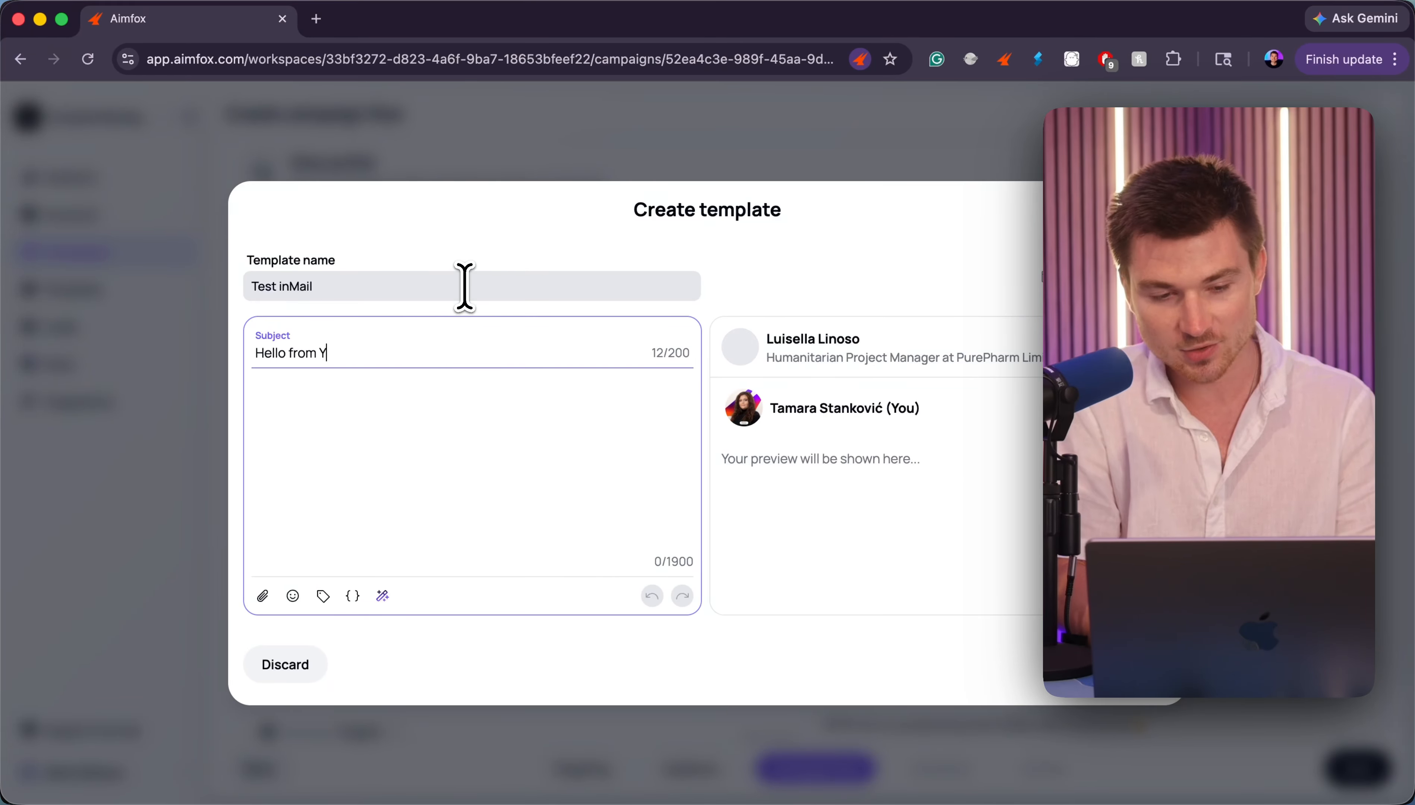
type("ouTube")
key("Tab")
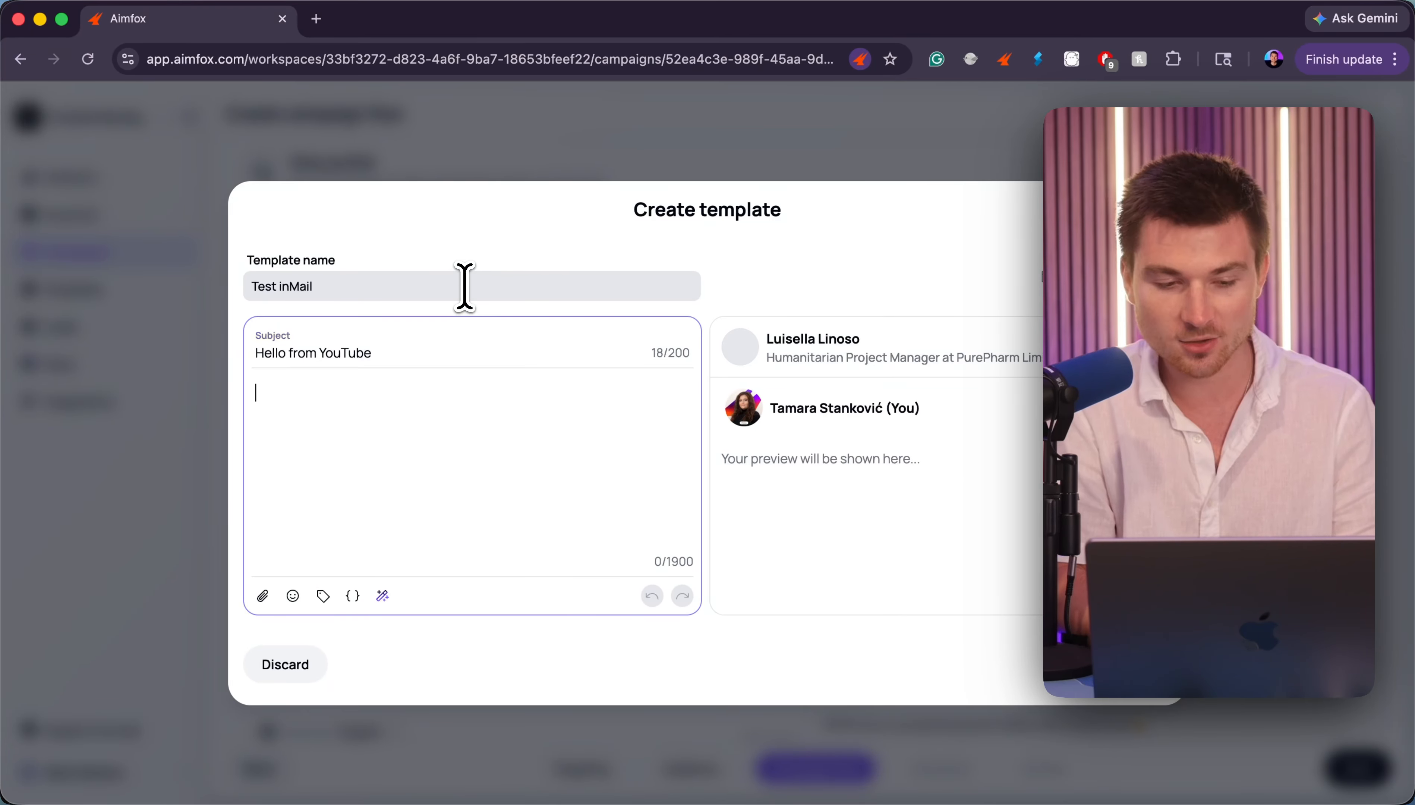
- Start the message body with "This is a test for" and insert the AI prompt "where this person is from"
type("This is a te")
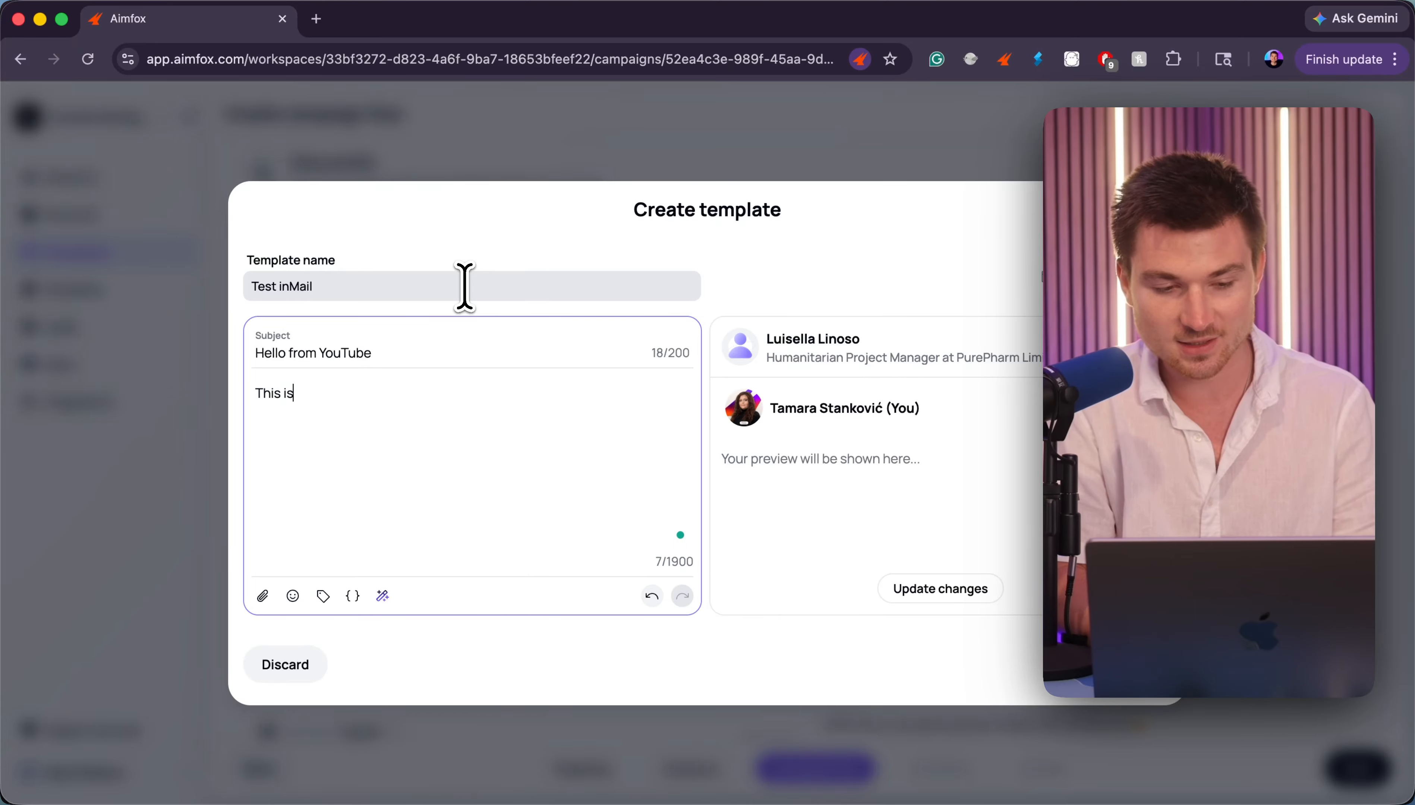
type("st for")
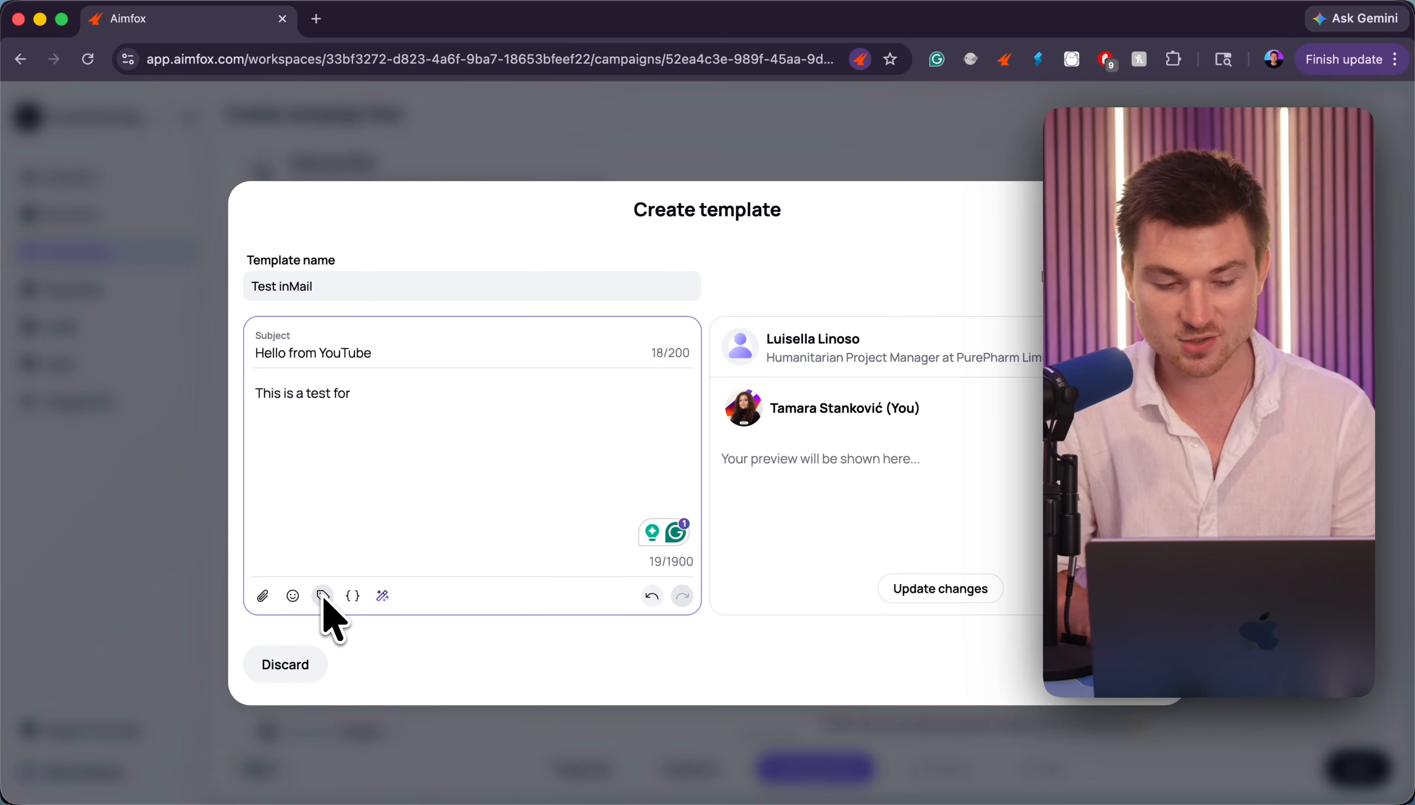
left_click(382, 596)
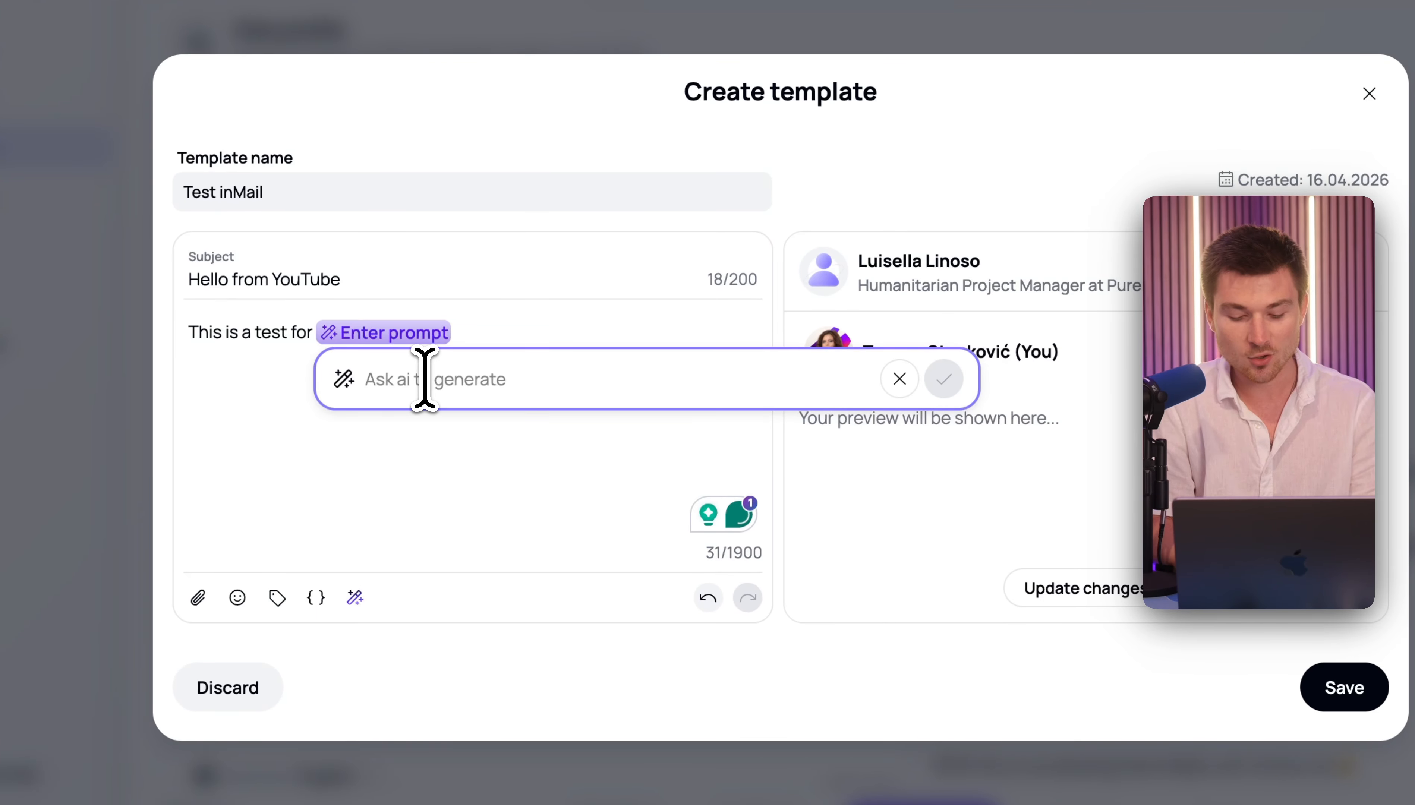
type("where this person is from")
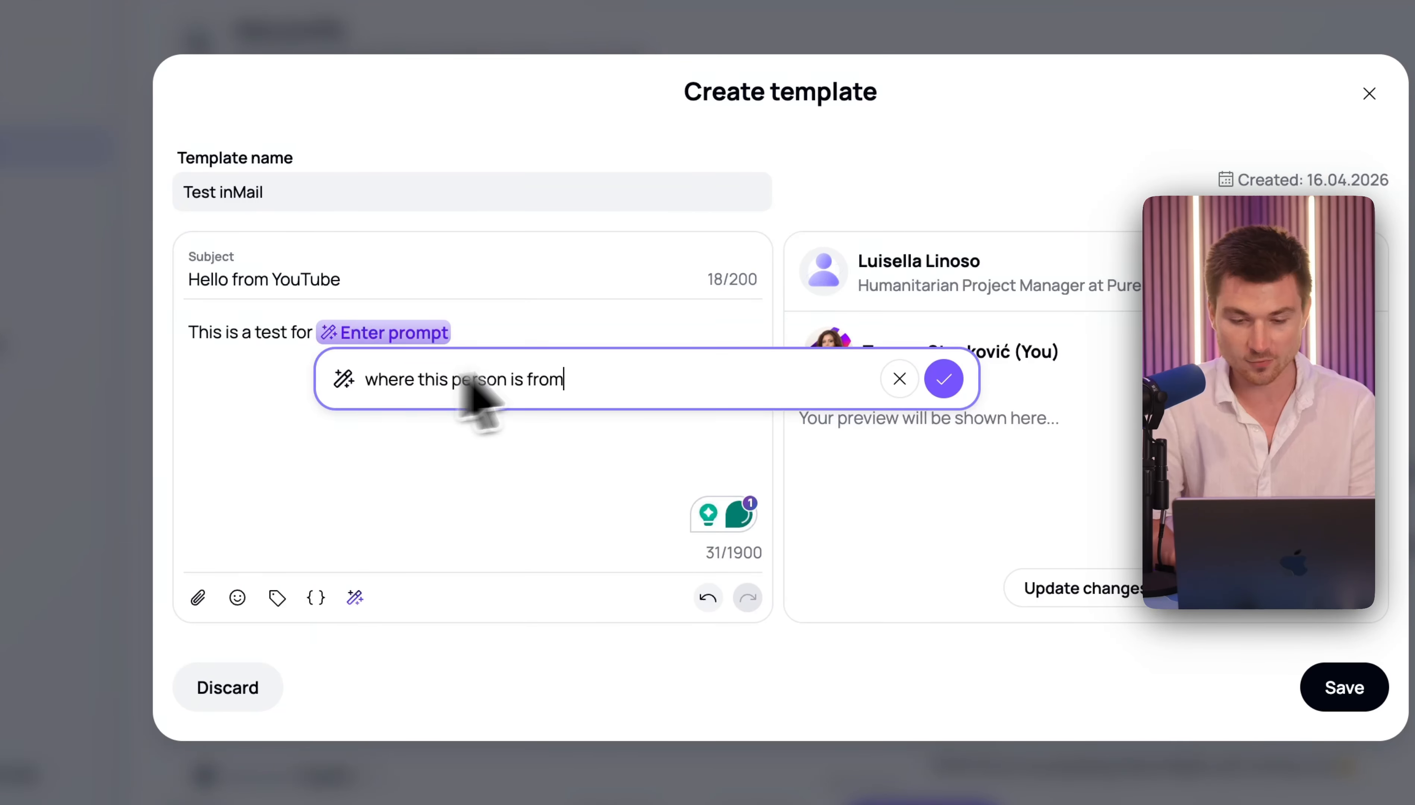
left_click(939, 379)
- Replace "for" with "from" and add "to see if this campaign gets you to choose Aimfox!" after the AI prompt
double_click(306, 335)
type("from")
left_click(562, 335)
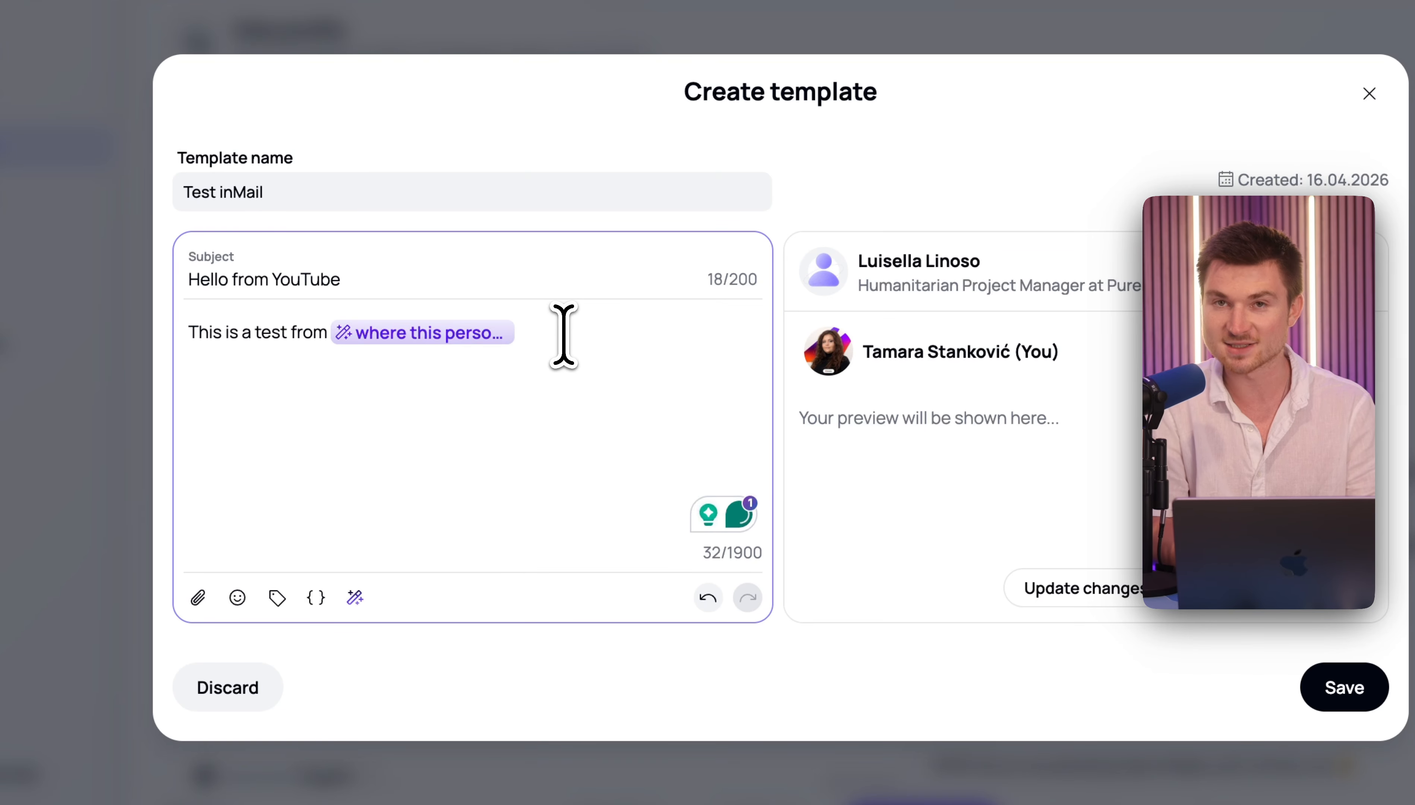
type("to see if this cam")
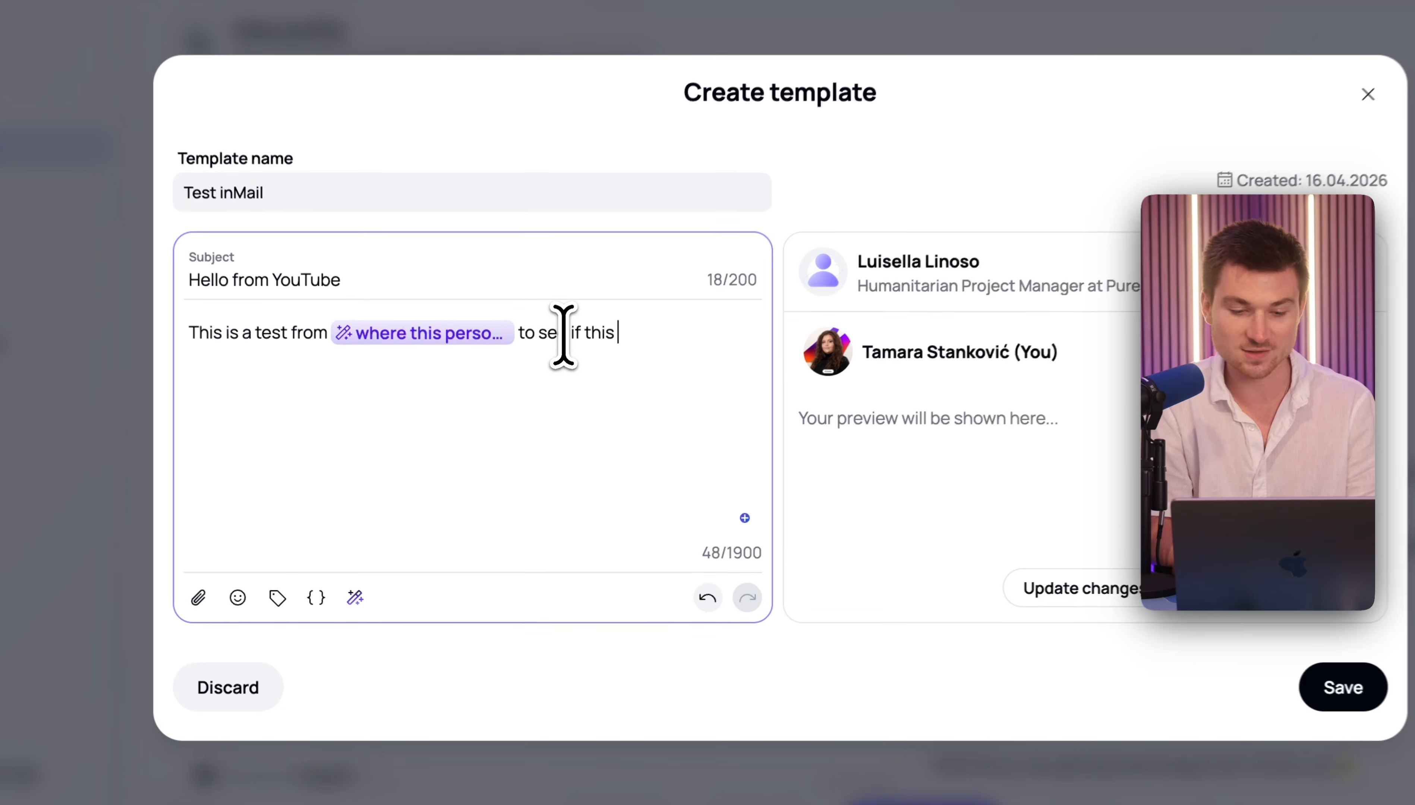
type("paign gets you to ")
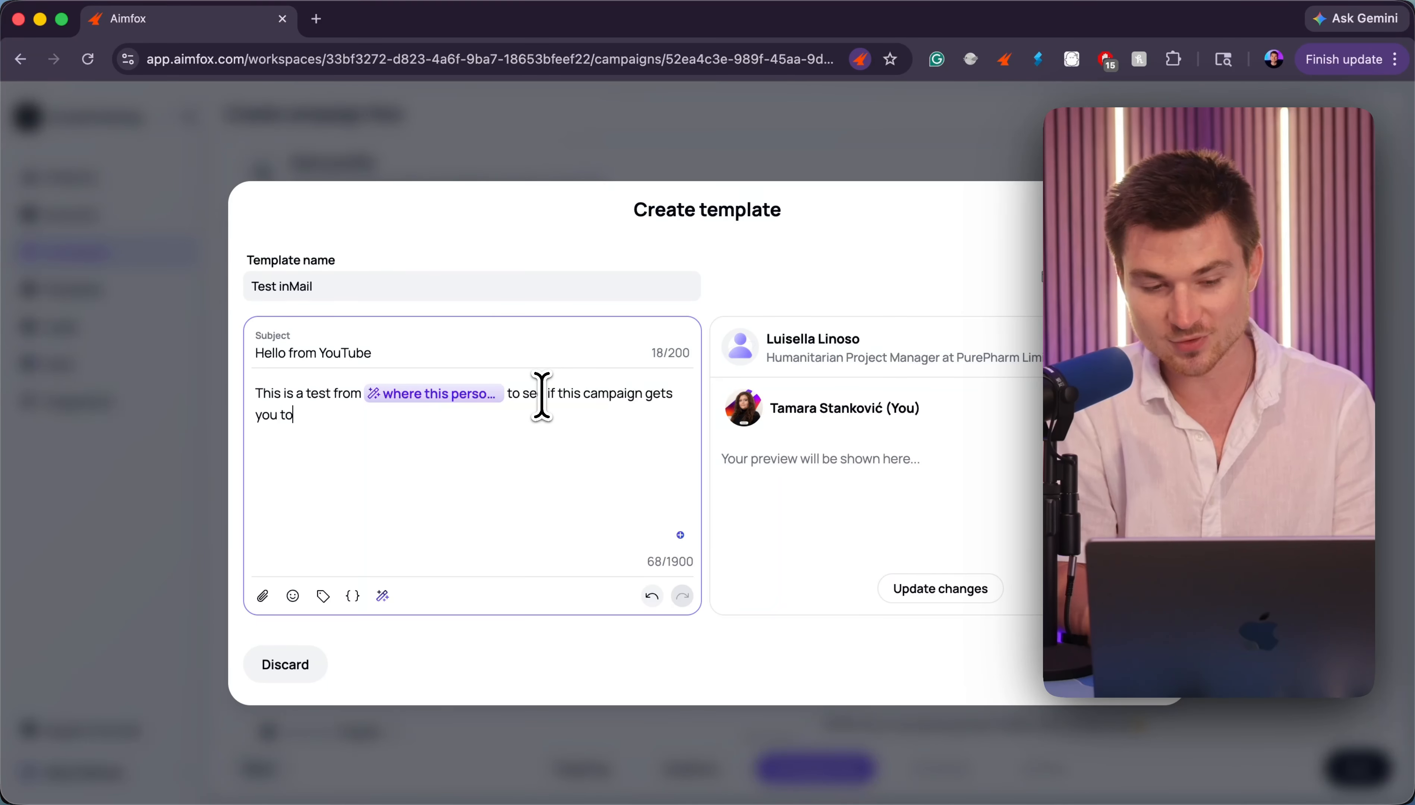
type("choose Aimfox!")
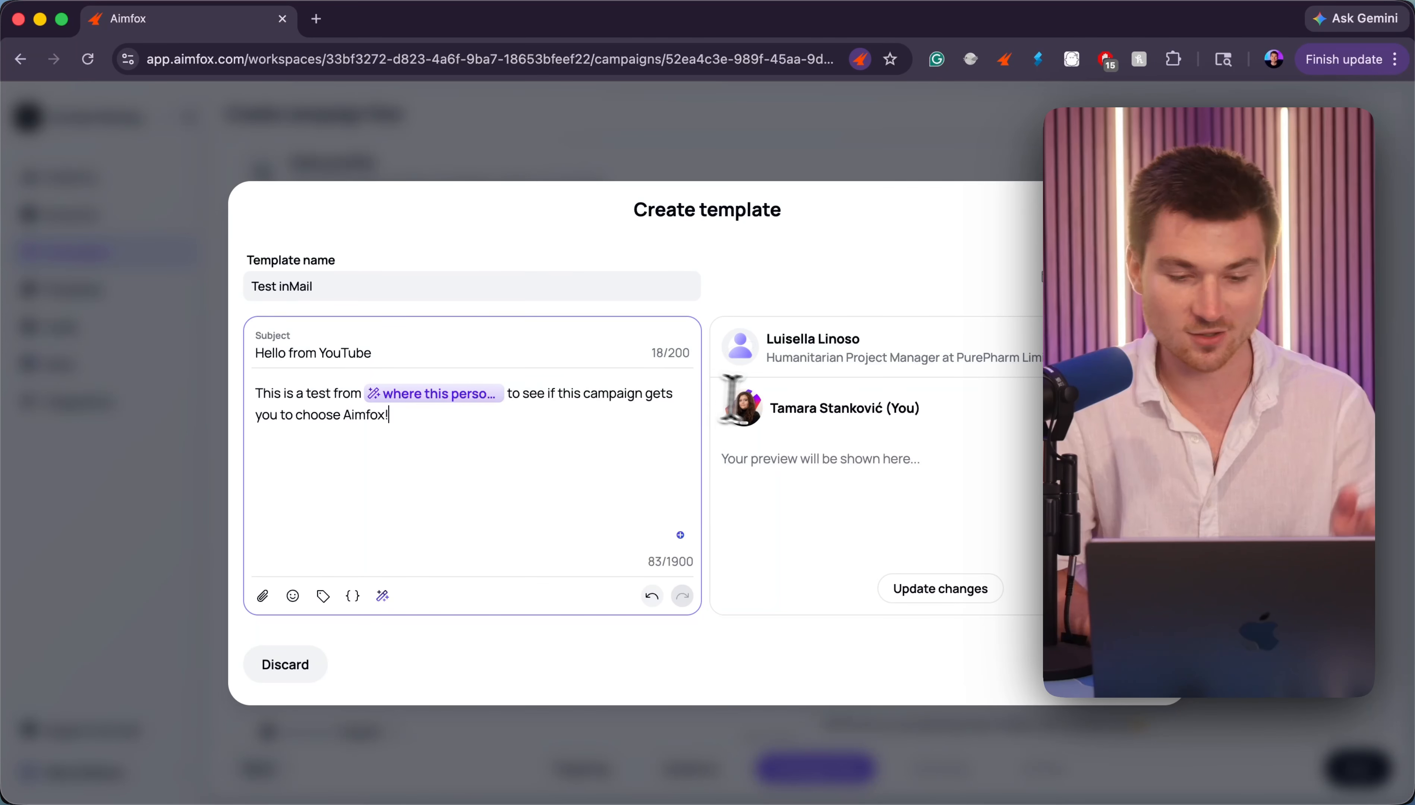
- Update the InMail preview, check the generated text against the prompt, and save the template
left_click(935, 587)
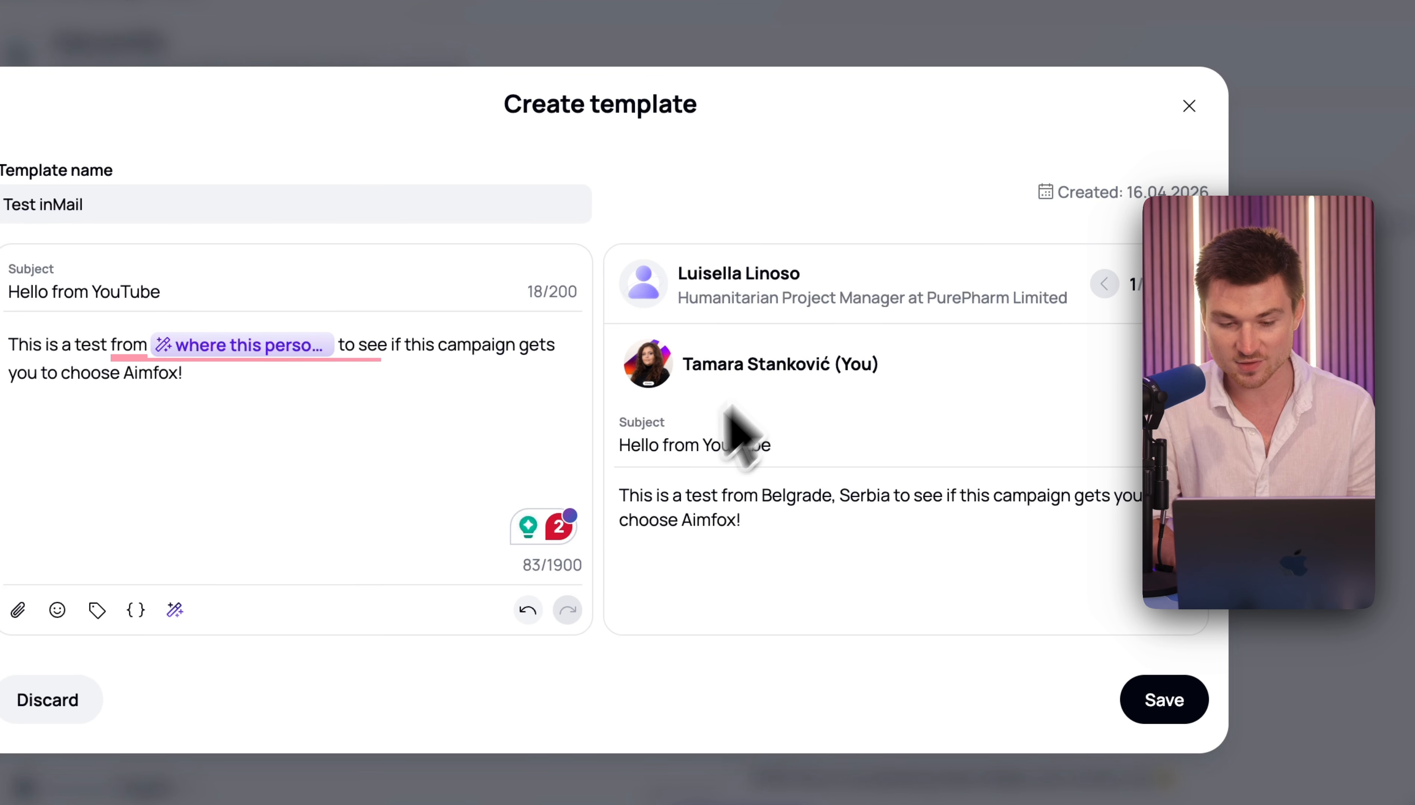
left_click_drag(620, 494, 872, 535)
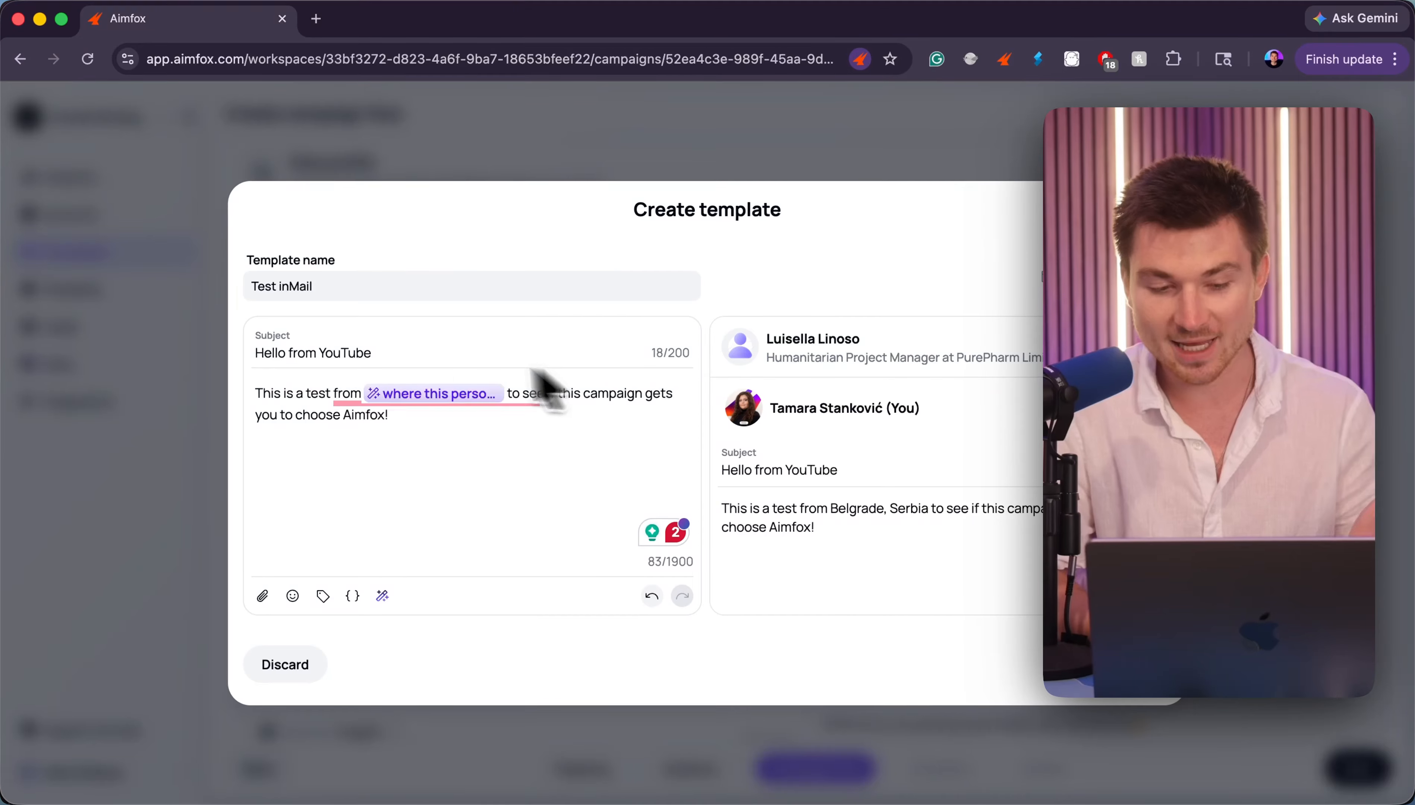
mouse_move(251, 353)
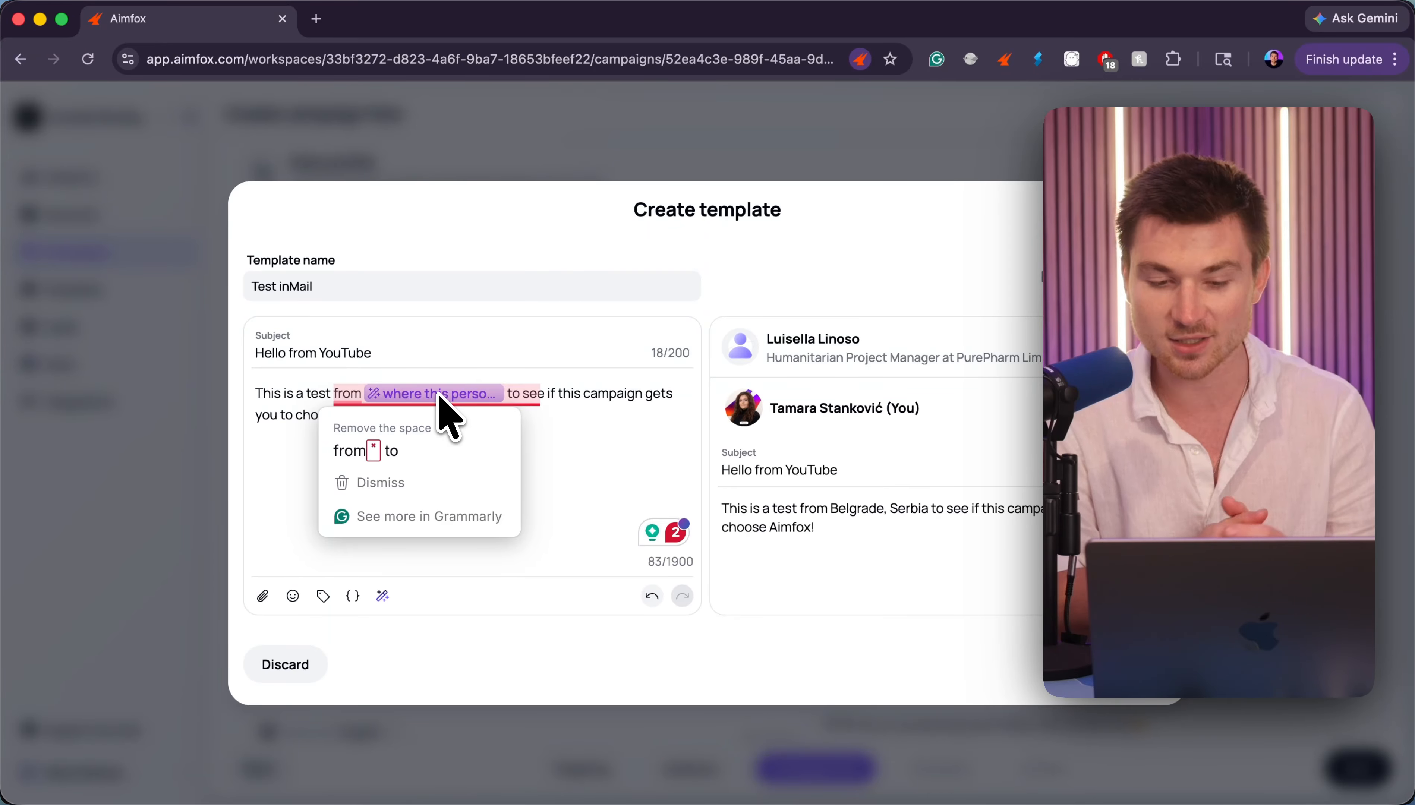
left_click(499, 416)
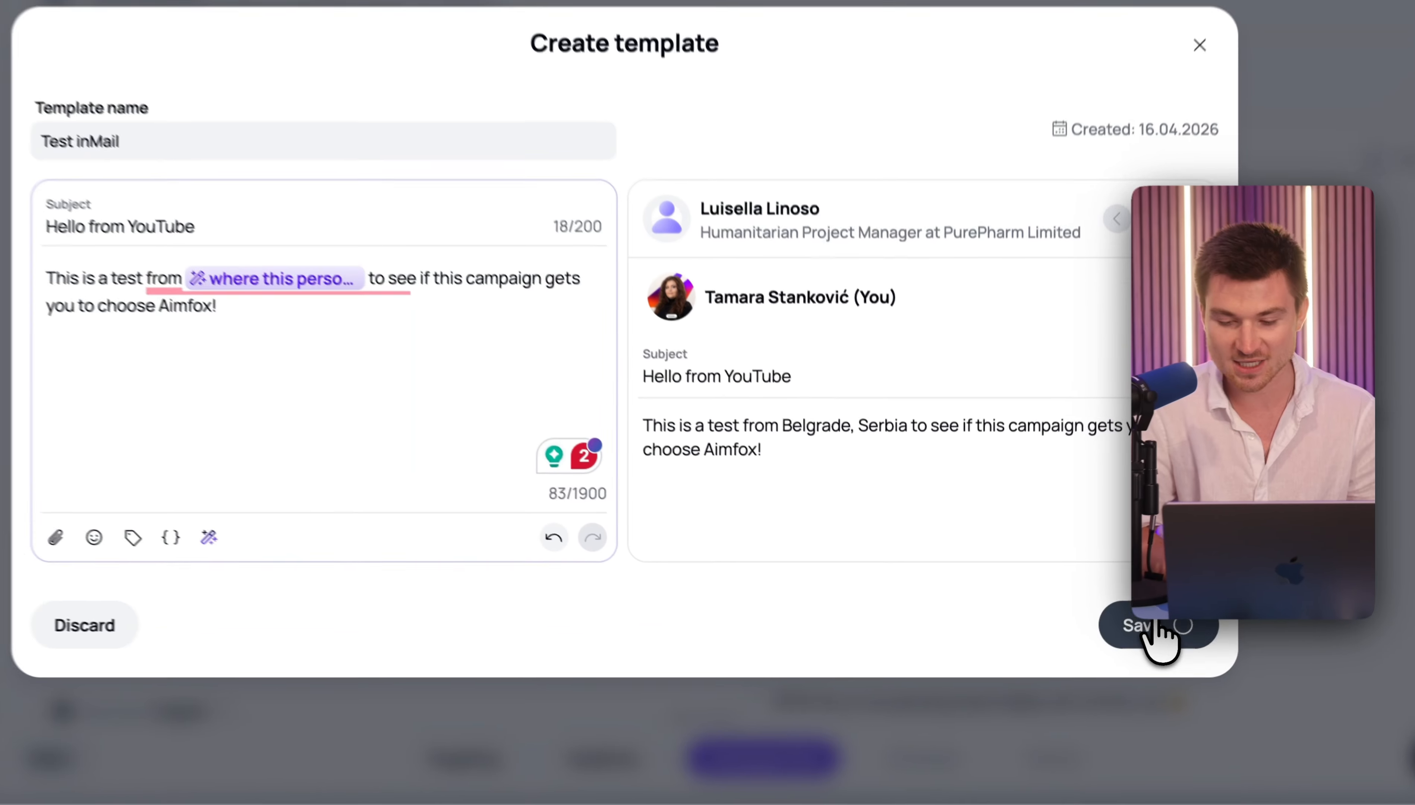
left_click(1157, 624)
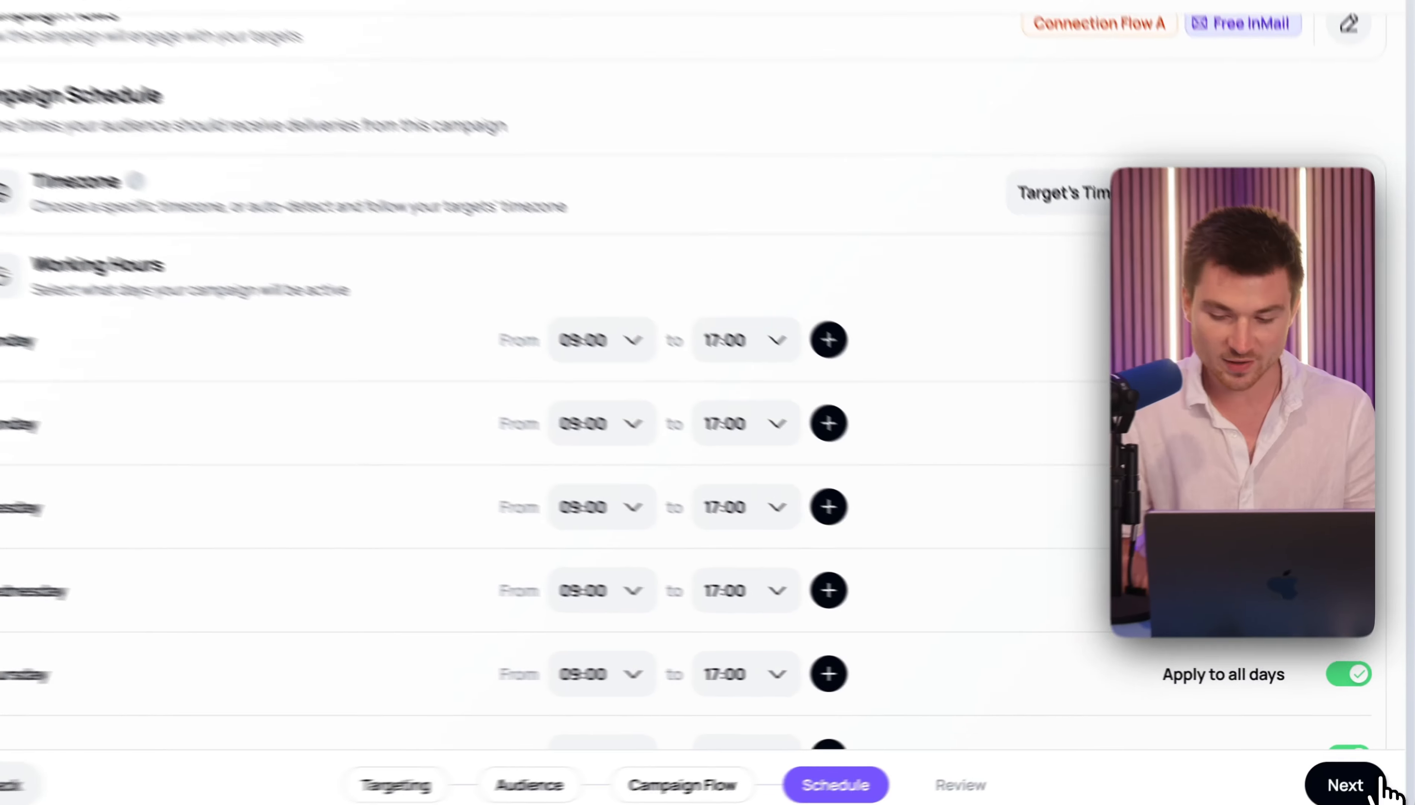
- Keep the sending schedule, advance the campaign to its review stage, and inspect the date and time options for a scheduled start
left_click(1358, 769)
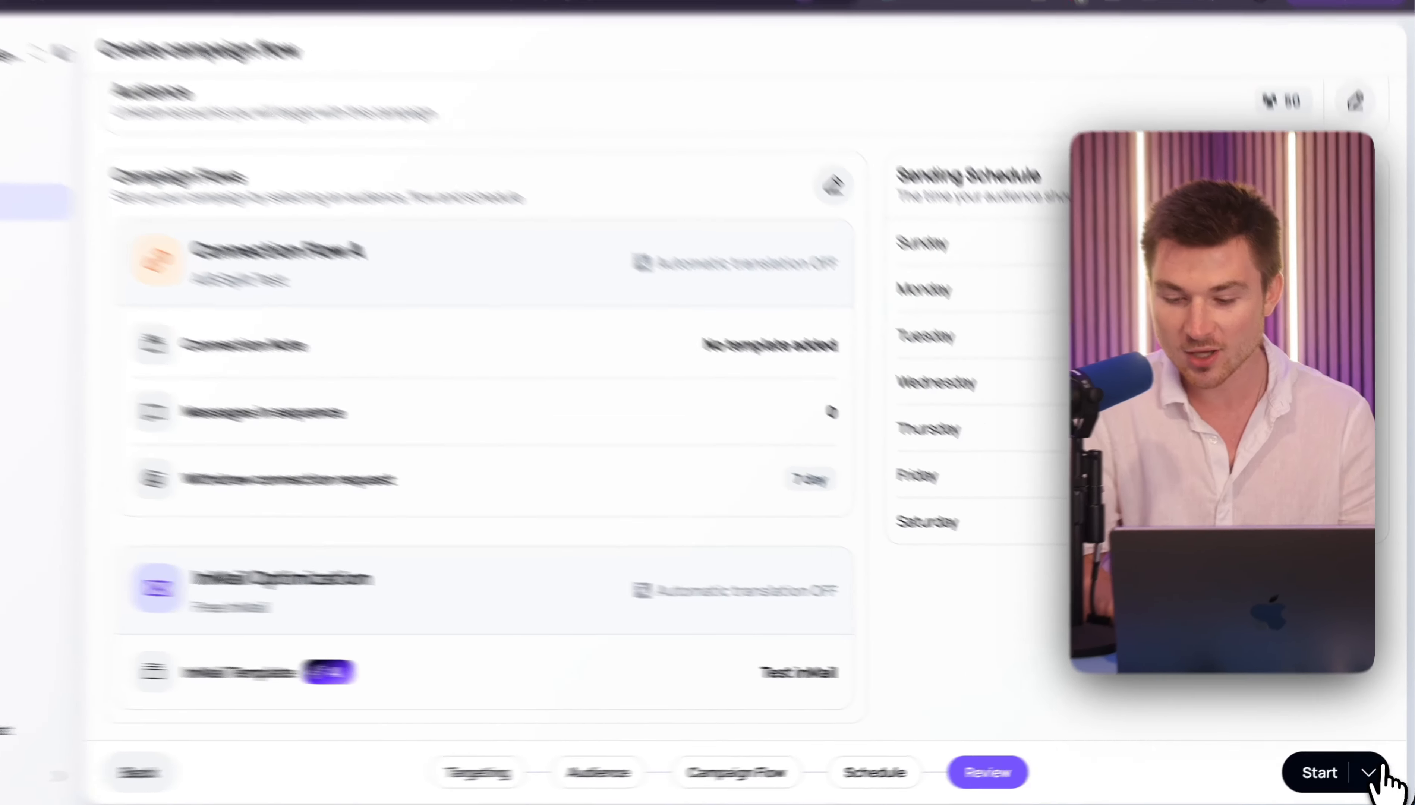
left_click(1374, 768)
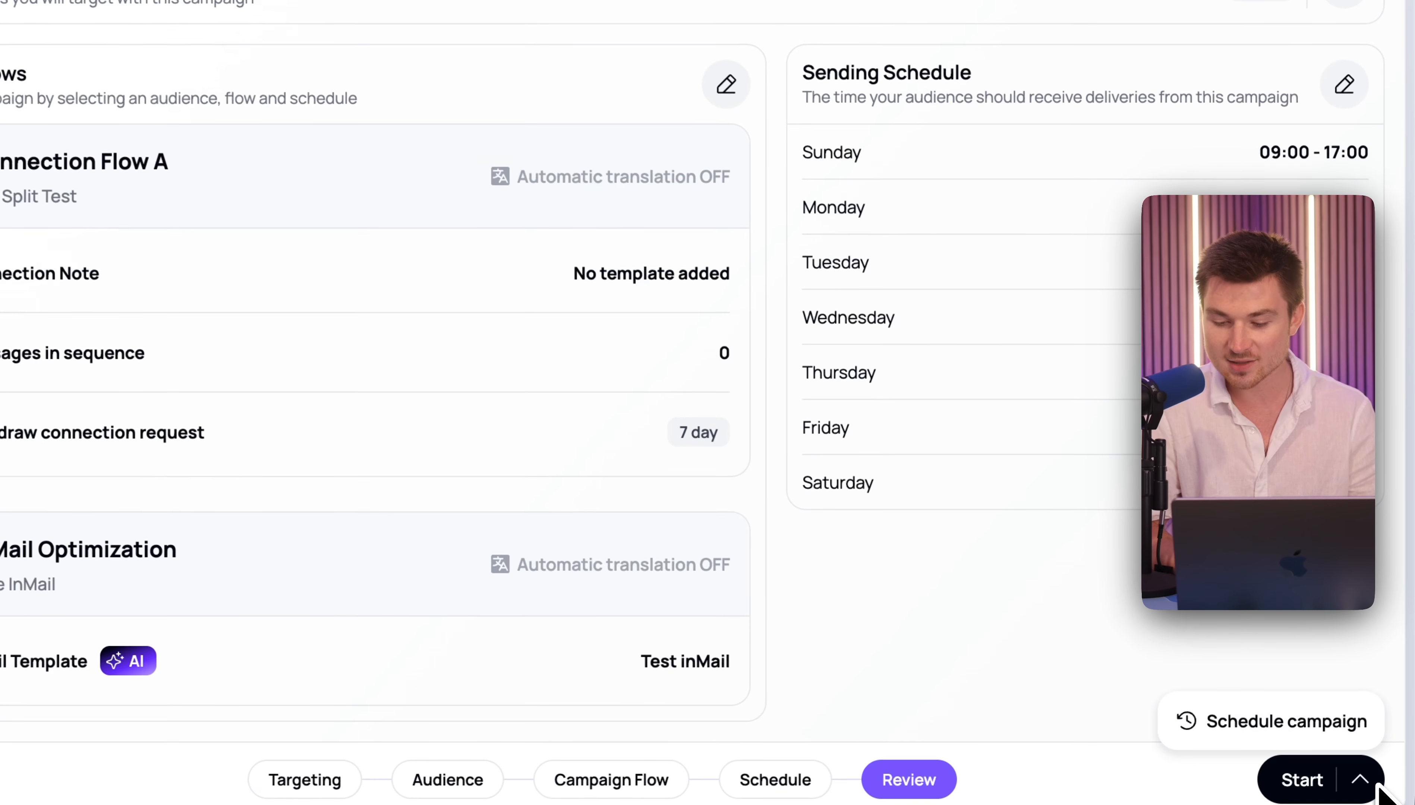
left_click(1368, 731)
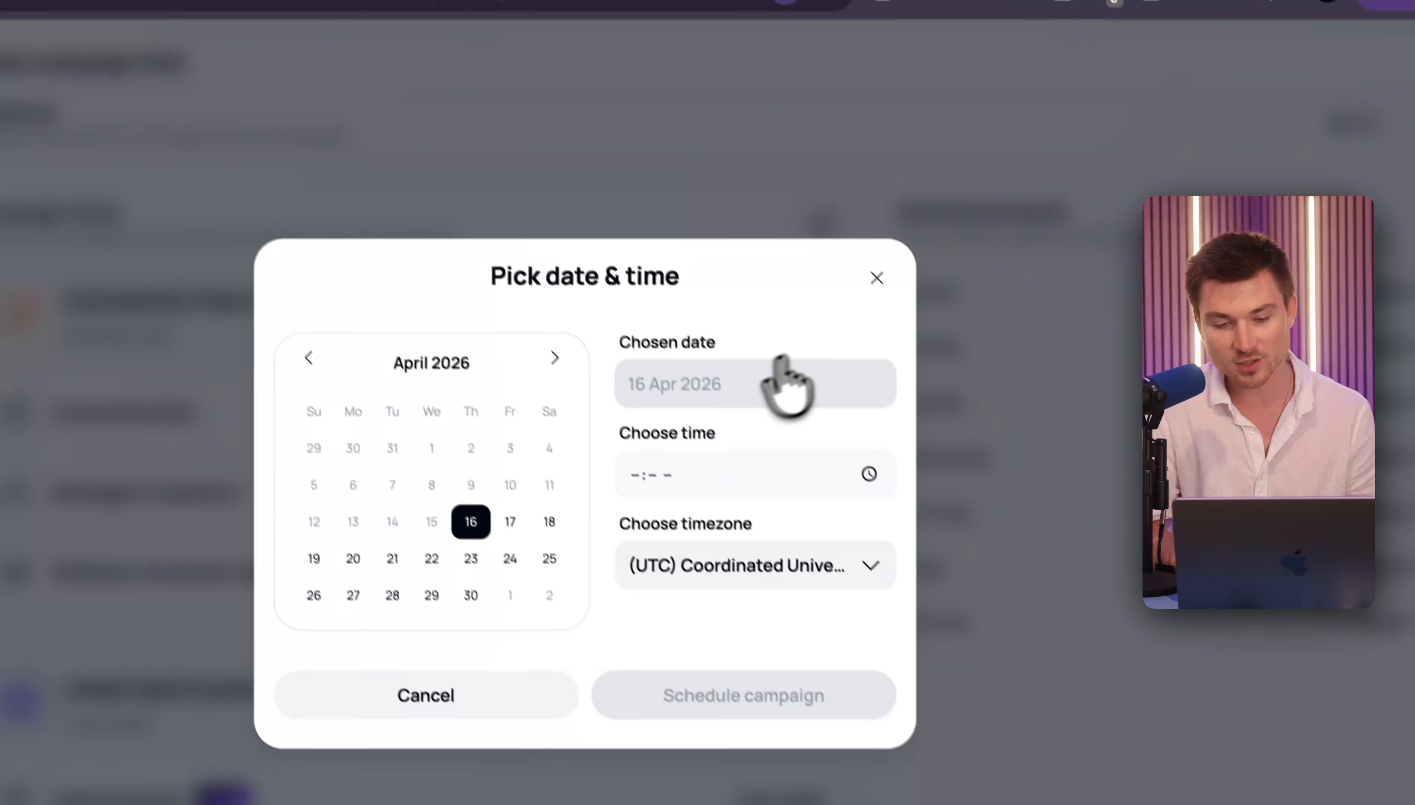
left_click(887, 295)
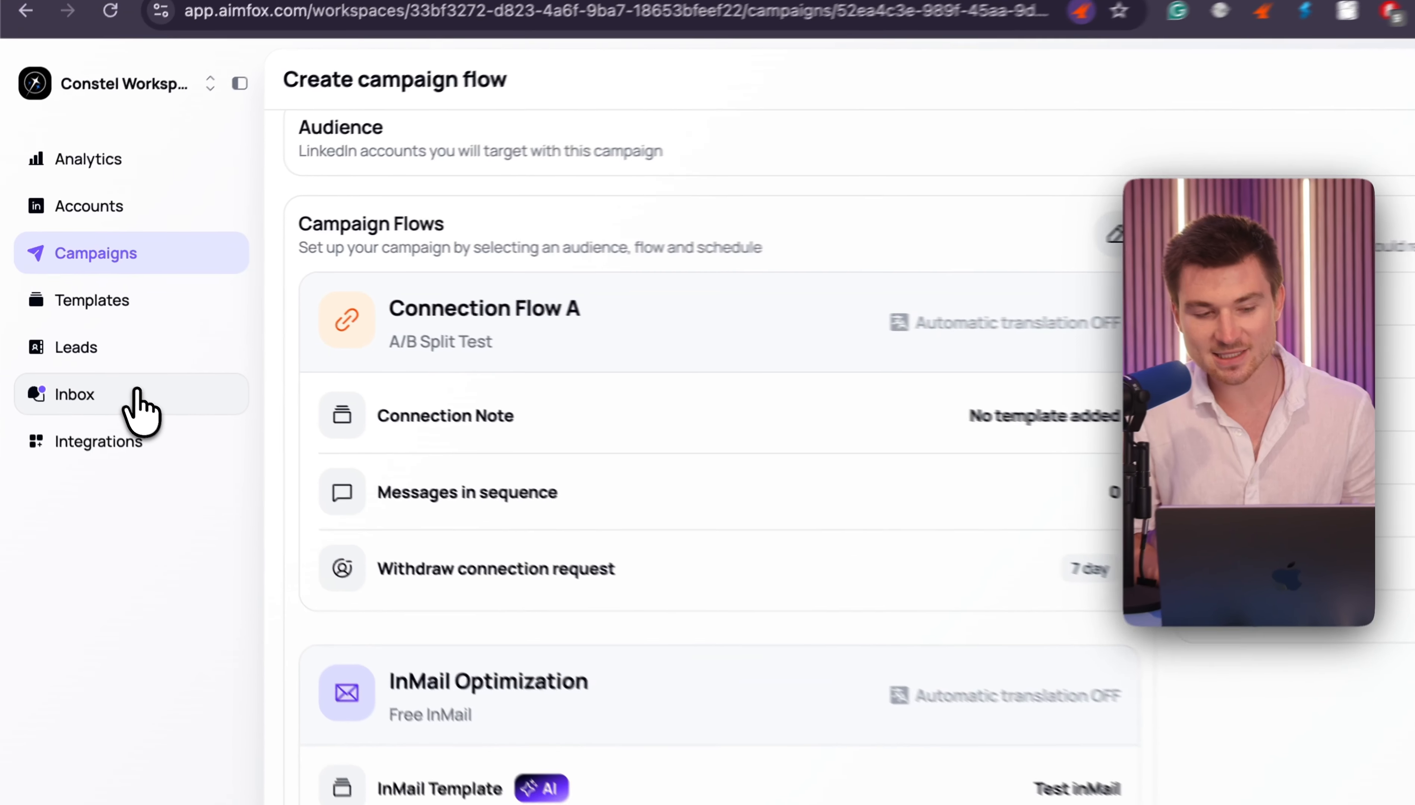
- View the conversations in the Inbox and the 7-day statistics in the Analytics overview
left_click(96, 363)
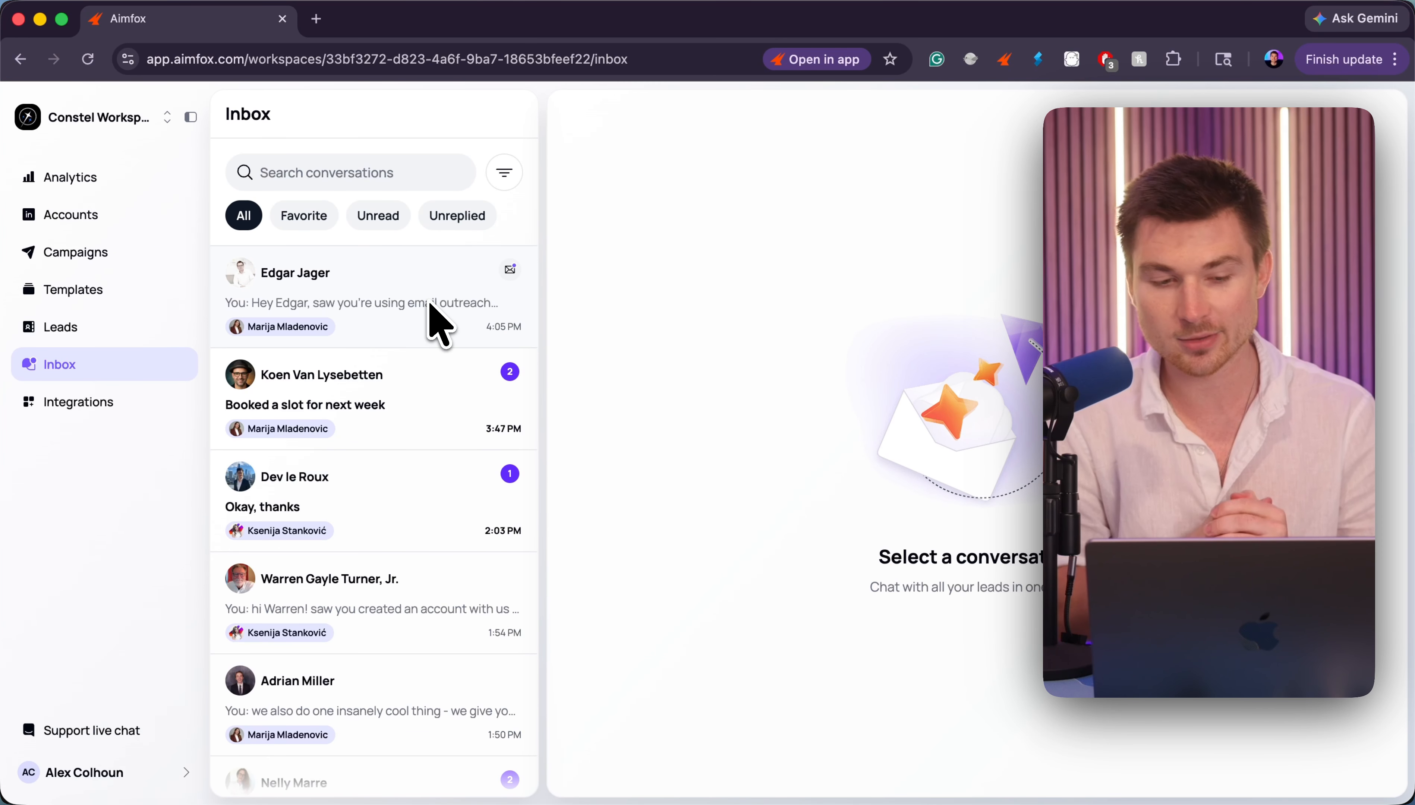
left_click(139, 179)
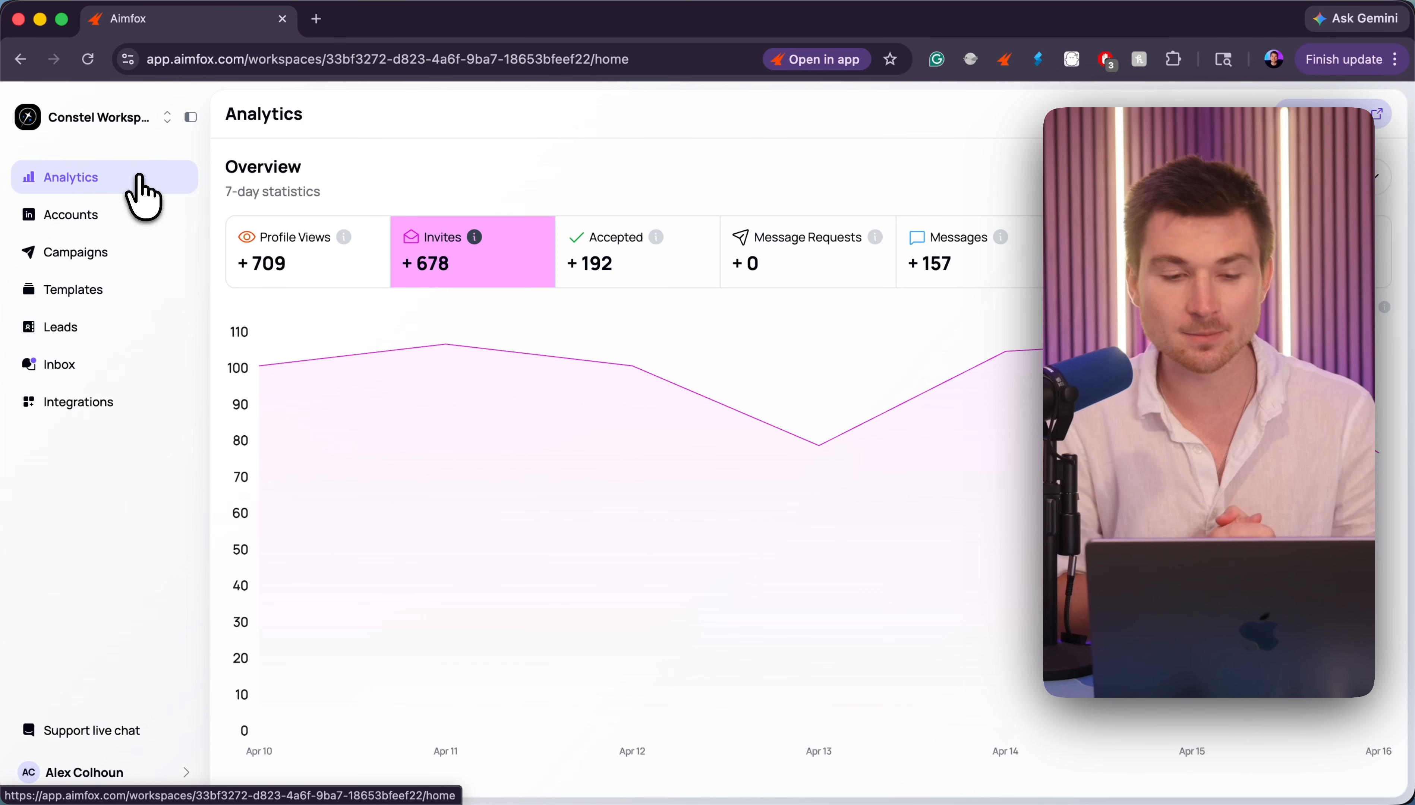